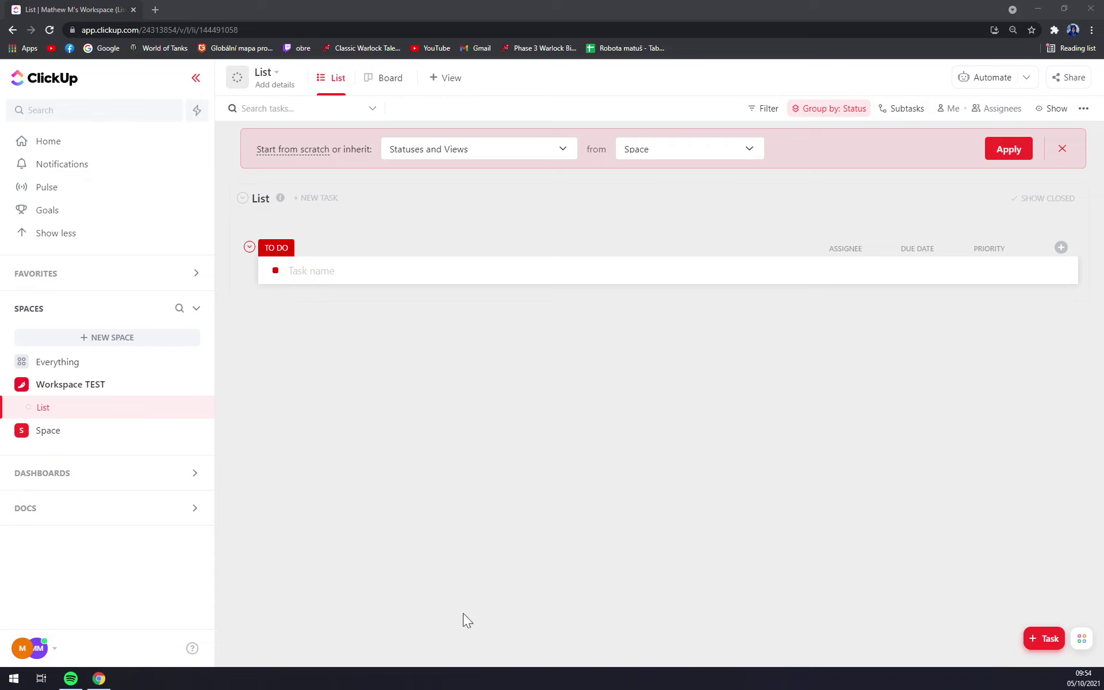
- Create tasks Test, Test 2, Test 3 and Test 4 in the TO DO group
{"action": "left_click", "coordinate": [515, 498]}
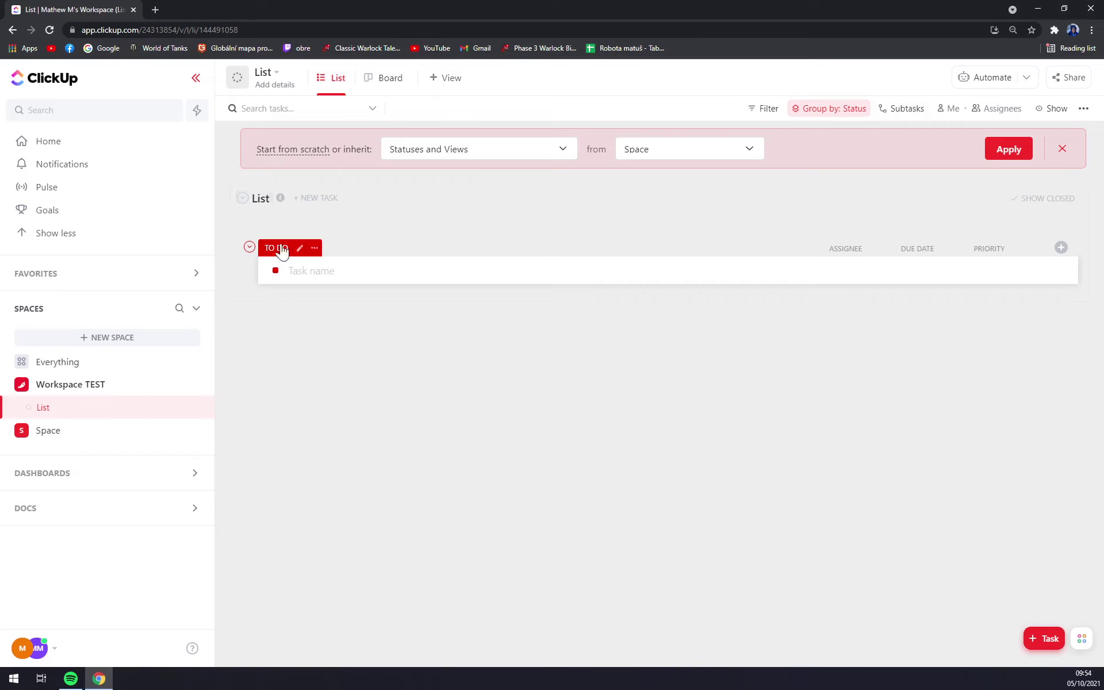
{"action": "left_click", "coordinate": [287, 270]}
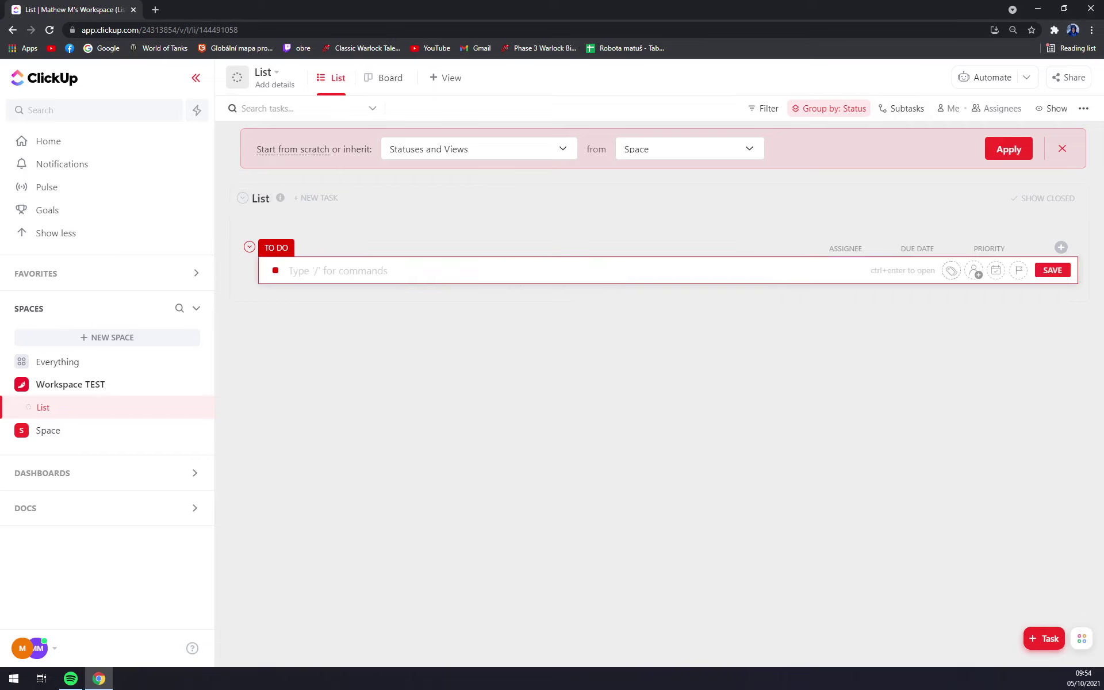
{"action": "type", "text": "Test"}
{"action": "key", "text": "Return"}
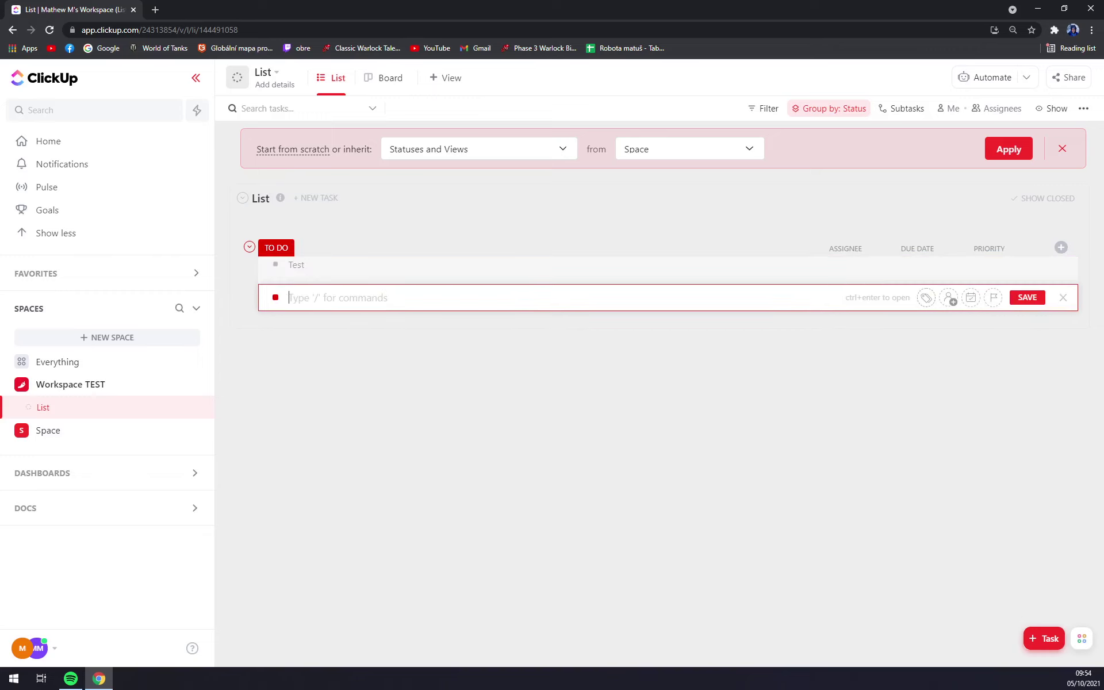
{"action": "type", "text": "Test"}
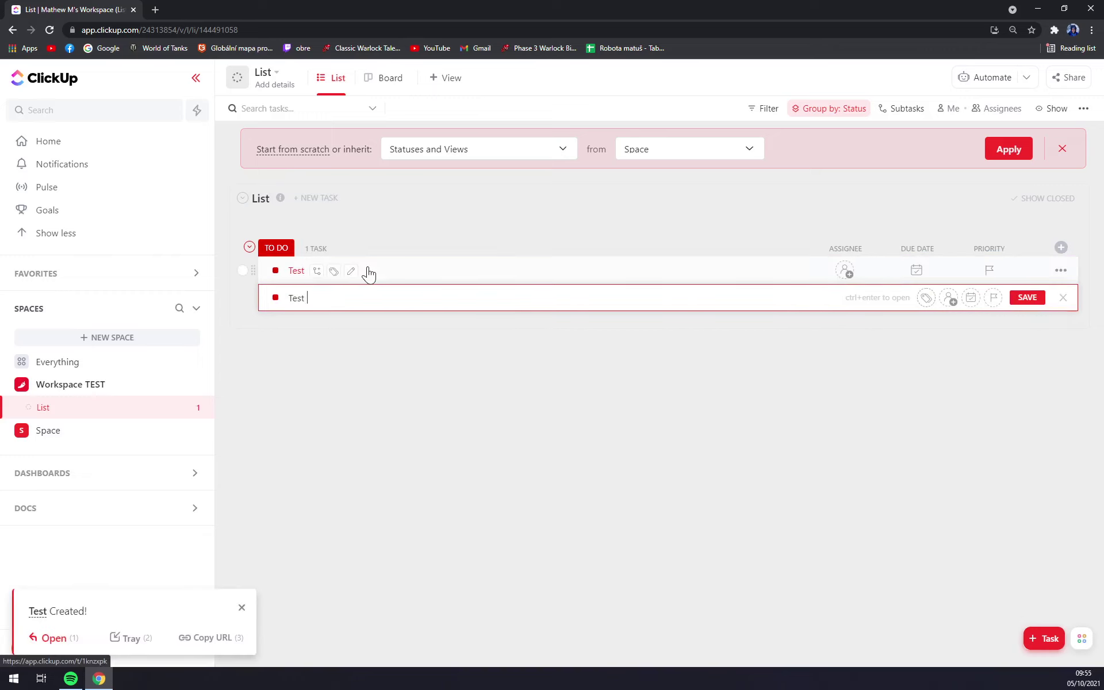
{"action": "type", "text": " 2"}
{"action": "key", "text": "Return"}
{"action": "type", "text": "Test"}
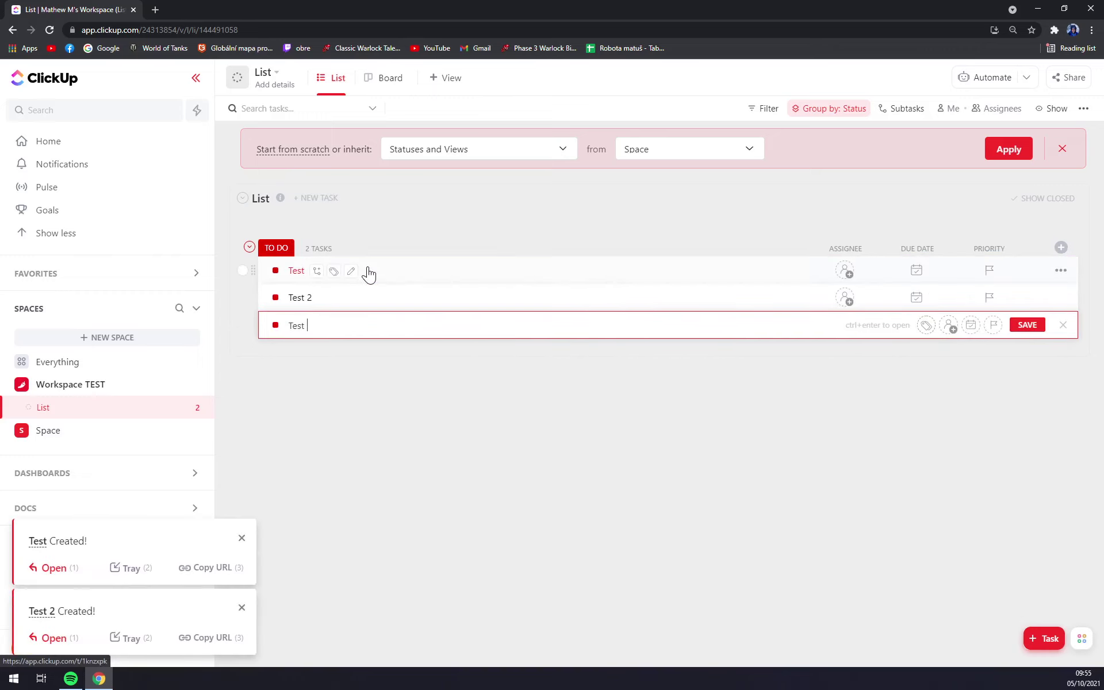
{"action": "type", "text": " 3"}
{"action": "key", "text": "Return"}
{"action": "type", "text": "TE"}
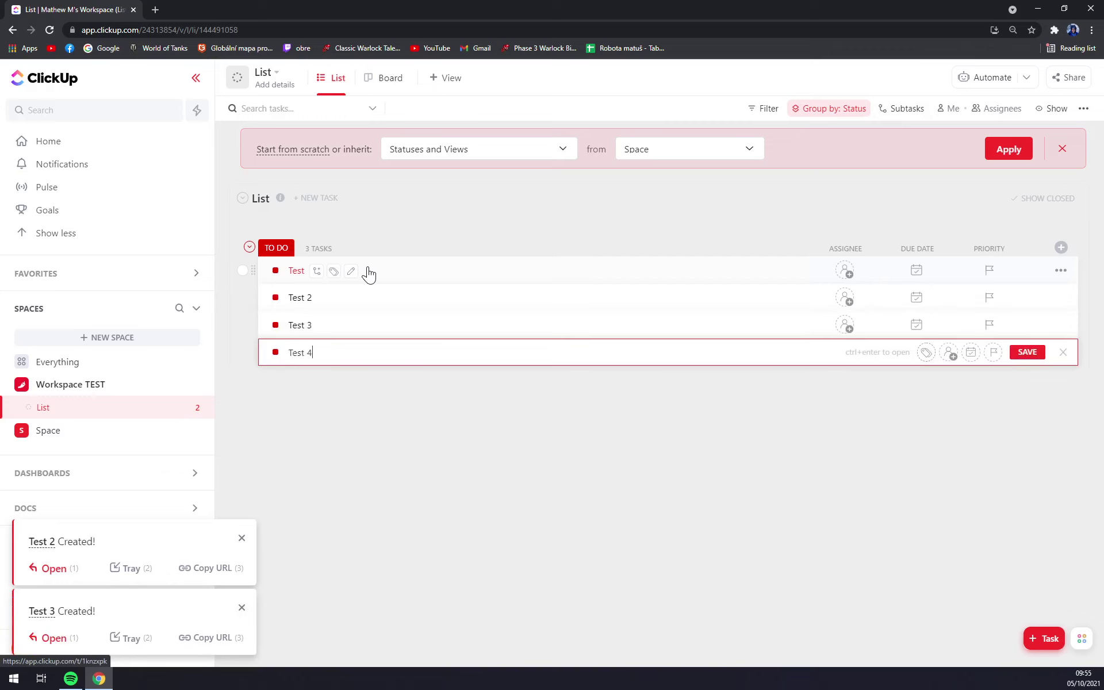
{"action": "type", "text": "st 4"}
{"action": "key", "text": "Return"}
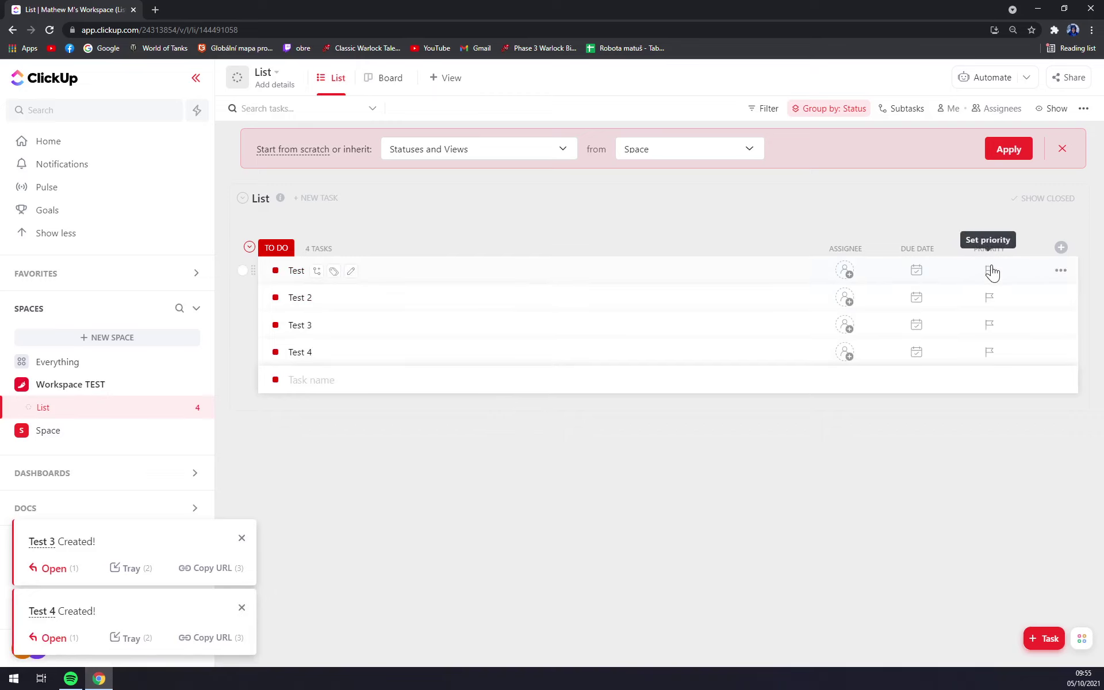
- Assign Test and Test 3 to myself, and Test 2 and Test 4 to the other member
{"action": "left_click", "coordinate": [844, 270]}
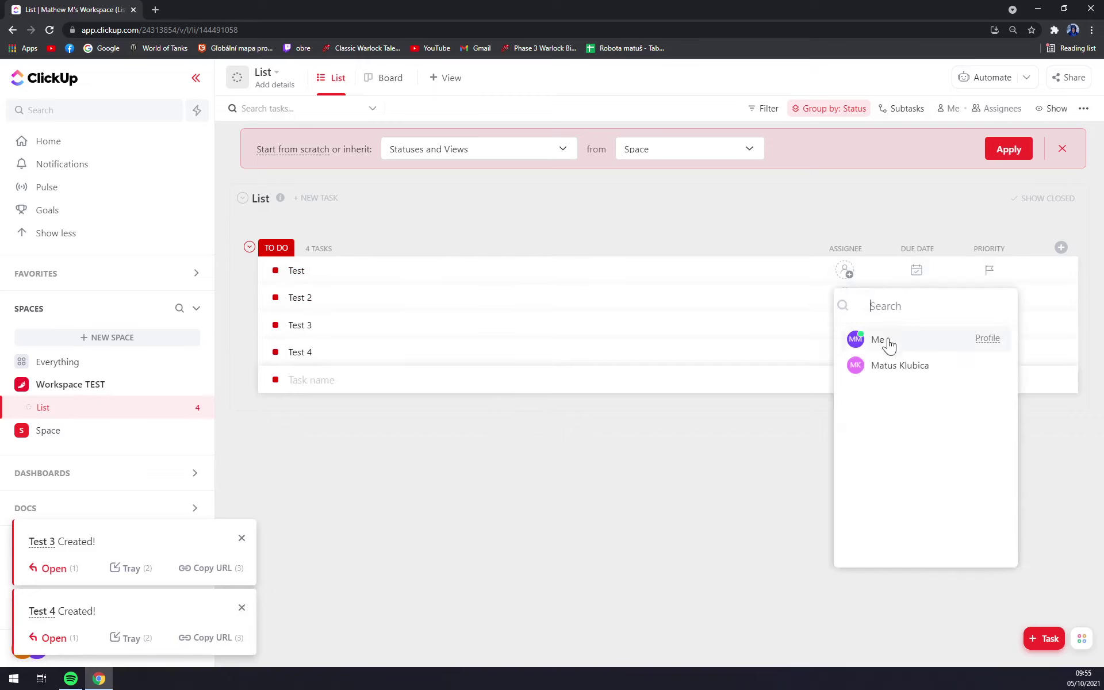
{"action": "left_click", "coordinate": [884, 340]}
{"action": "left_click", "coordinate": [845, 297]}
{"action": "left_click", "coordinate": [885, 395]}
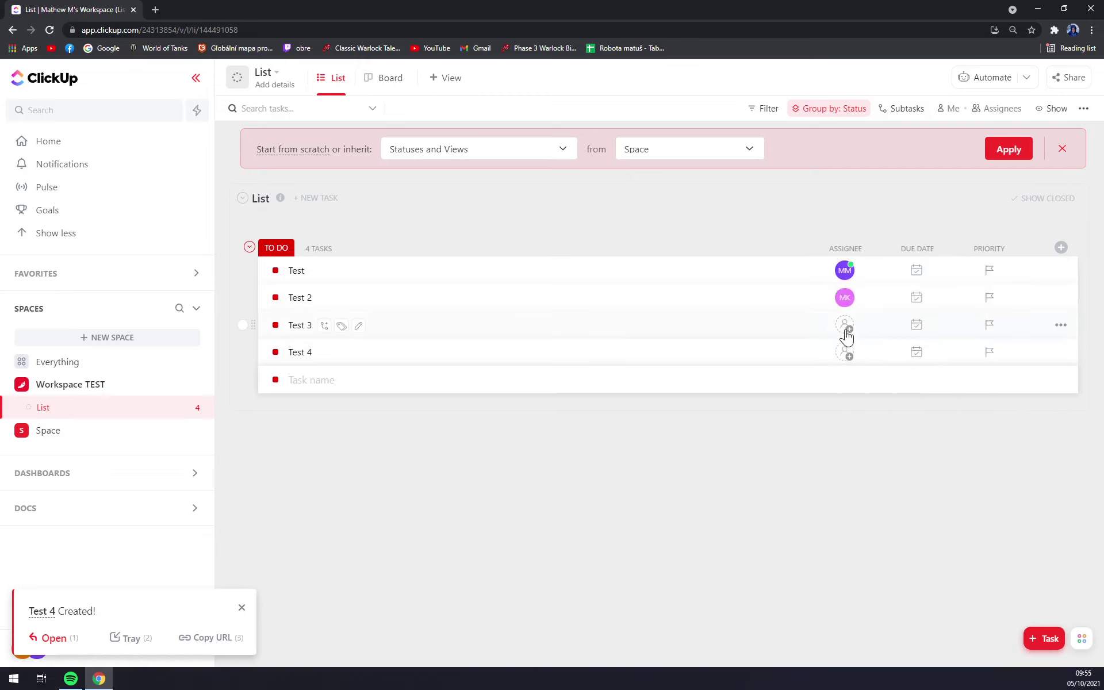
{"action": "left_click", "coordinate": [844, 325]}
{"action": "left_click", "coordinate": [866, 396]}
{"action": "left_click", "coordinate": [845, 351]}
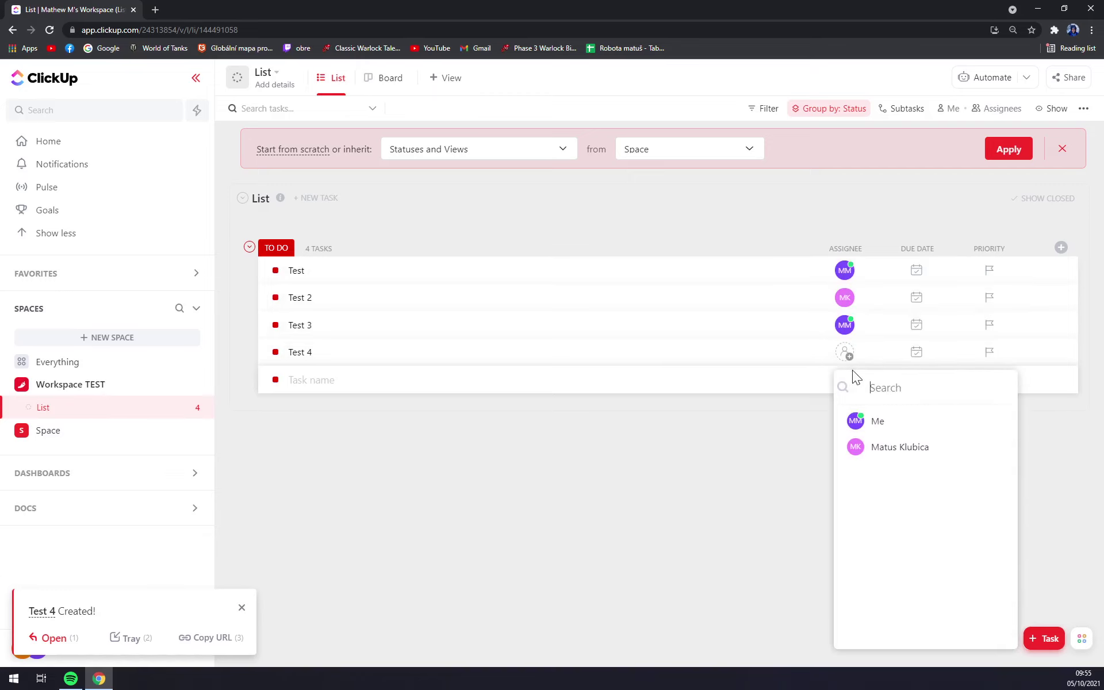
{"action": "left_click", "coordinate": [889, 443]}
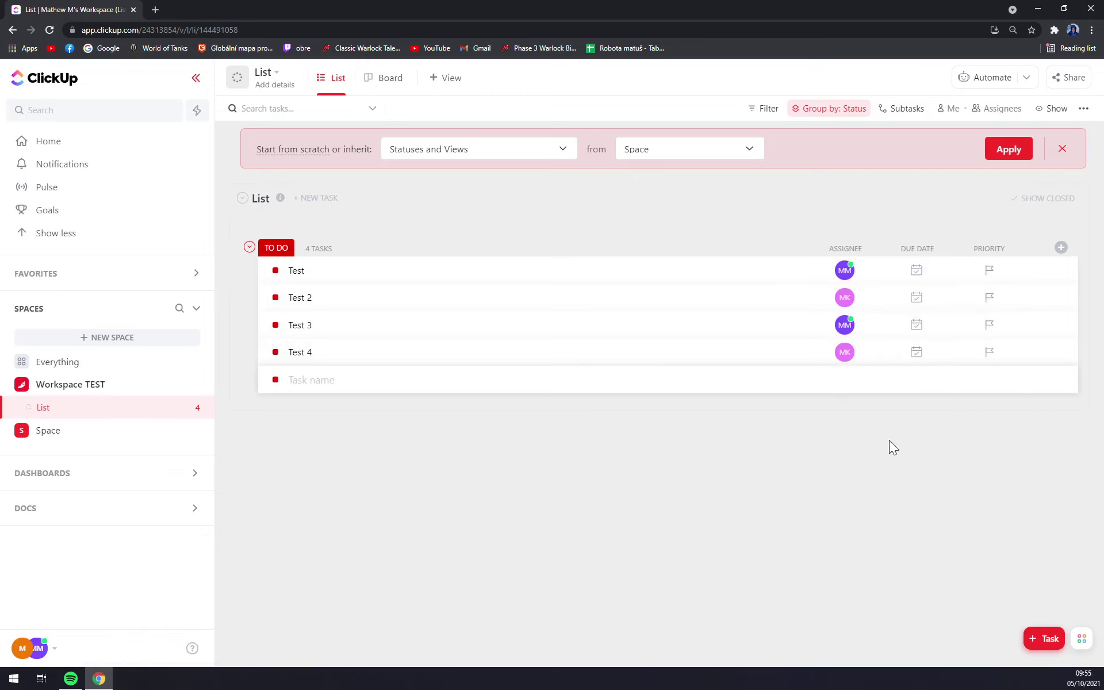
- Show the Status column in the list and reload the page
{"action": "left_click", "coordinate": [1062, 247]}
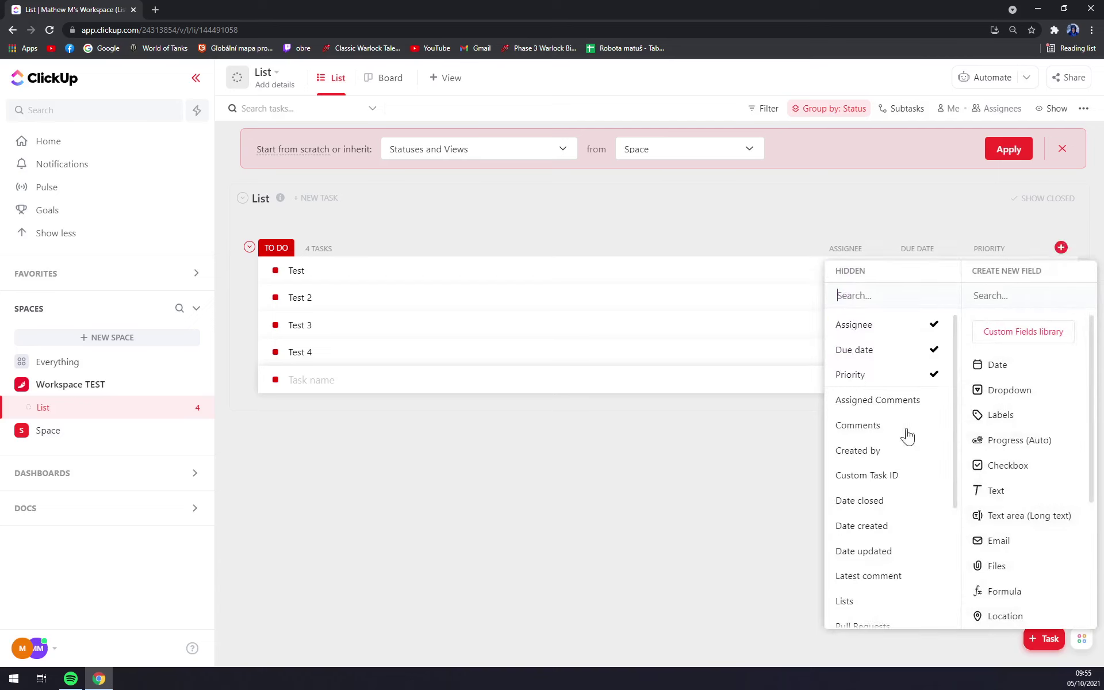
{"action": "scroll", "coordinate": [899, 460], "scroll_direction": "down", "scroll_amount": 3}
{"action": "left_click", "coordinate": [851, 544]}
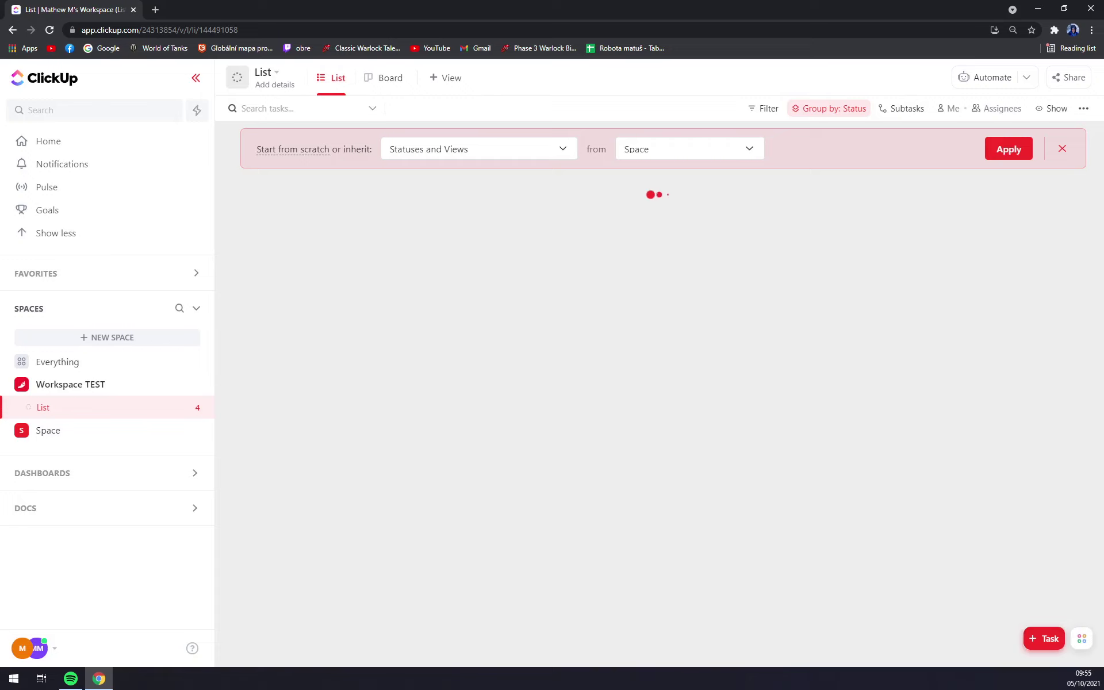
{"action": "left_click", "coordinate": [49, 29]}
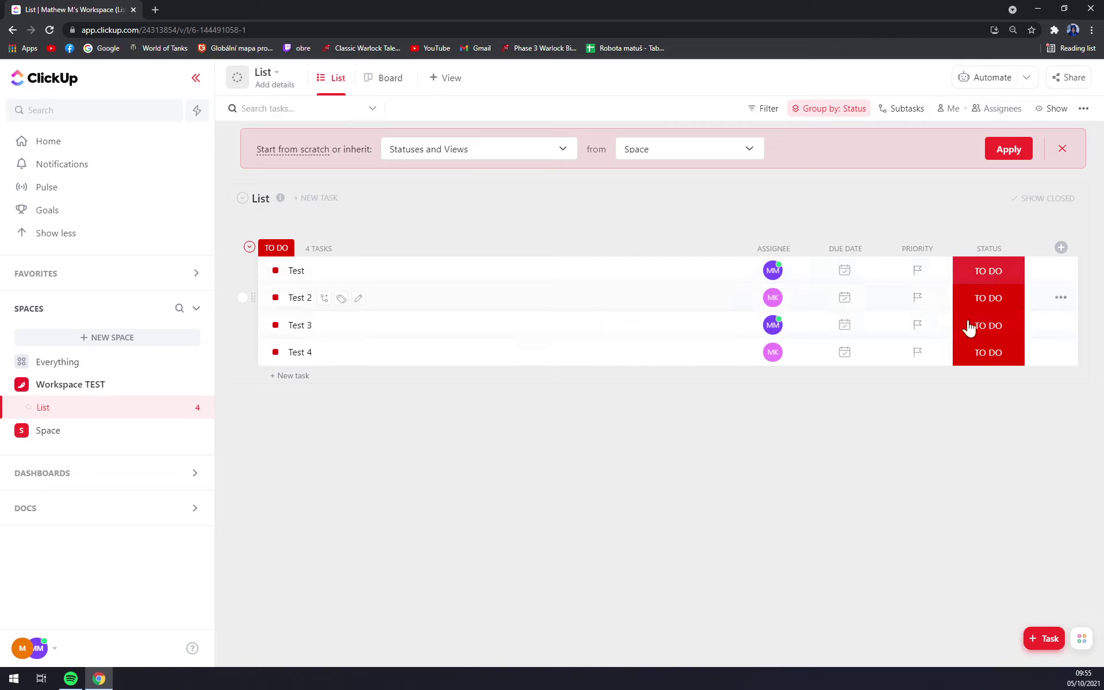
- Switch the list's status settings to Custom statuses
{"action": "left_click", "coordinate": [988, 274]}
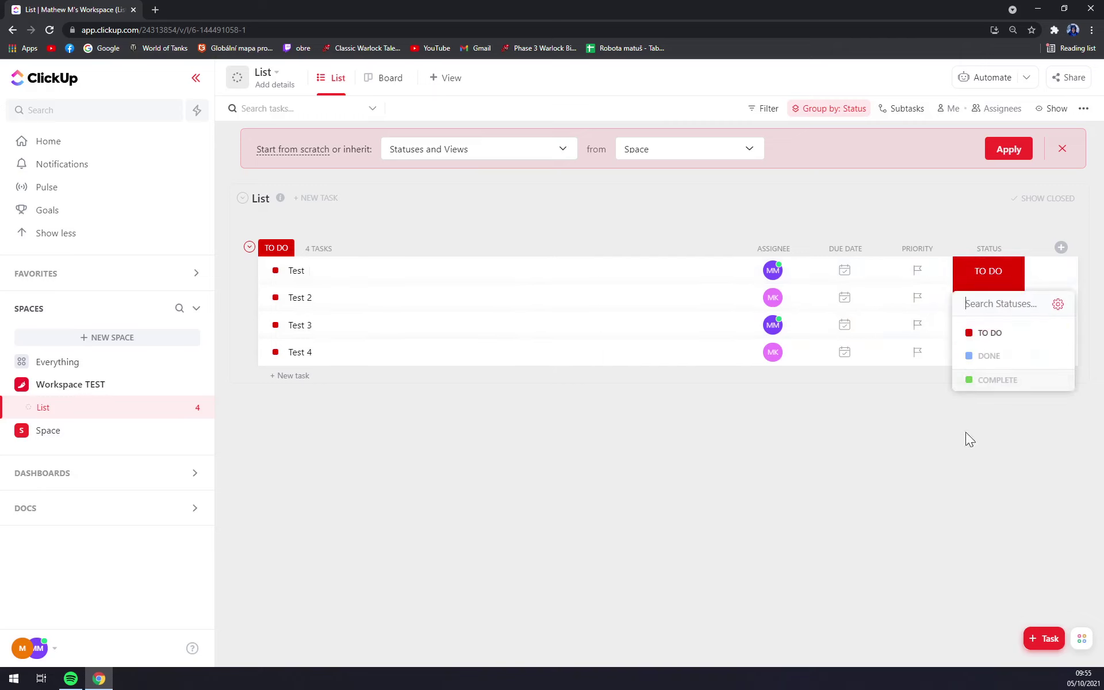
{"action": "left_click", "coordinate": [966, 434]}
{"action": "left_click", "coordinate": [985, 271]}
{"action": "left_click", "coordinate": [1057, 304]}
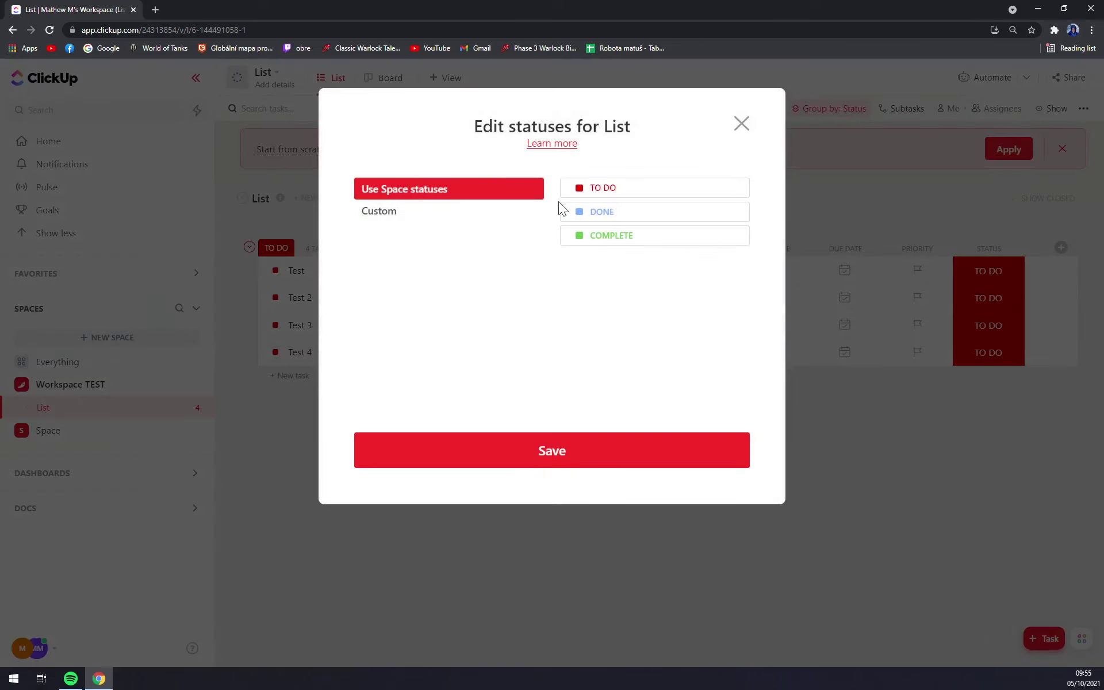
{"action": "left_click", "coordinate": [414, 212]}
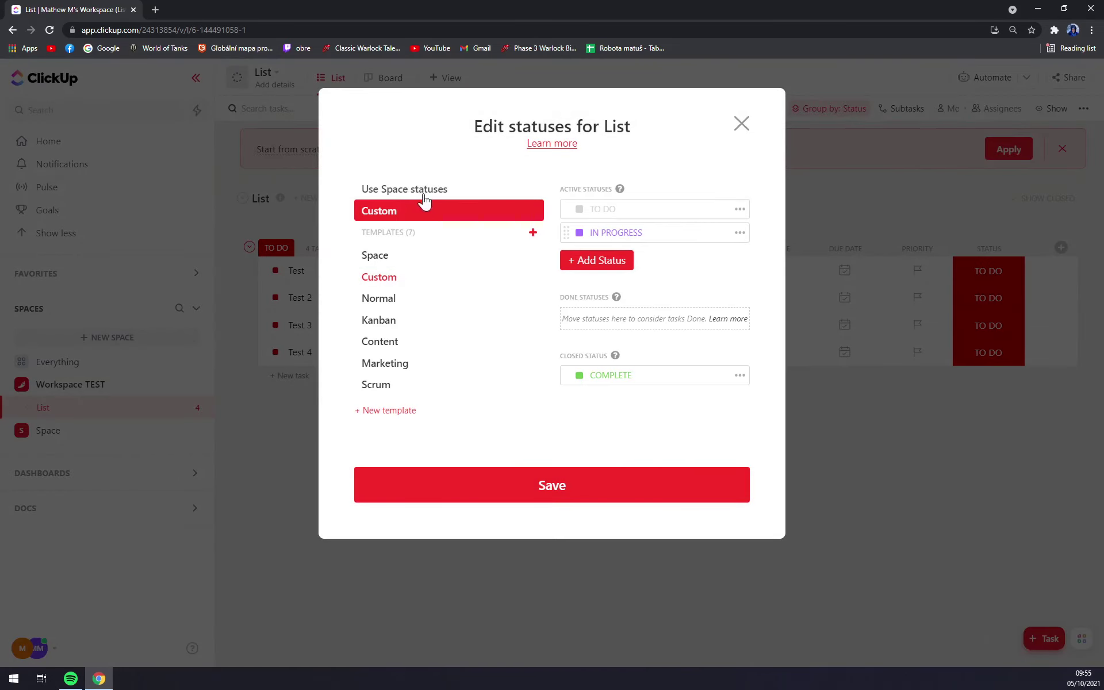
{"action": "left_click", "coordinate": [426, 191]}
{"action": "left_click", "coordinate": [399, 214]}
- Add a new blue DONE status and save the custom statuses
{"action": "left_click", "coordinate": [583, 262]}
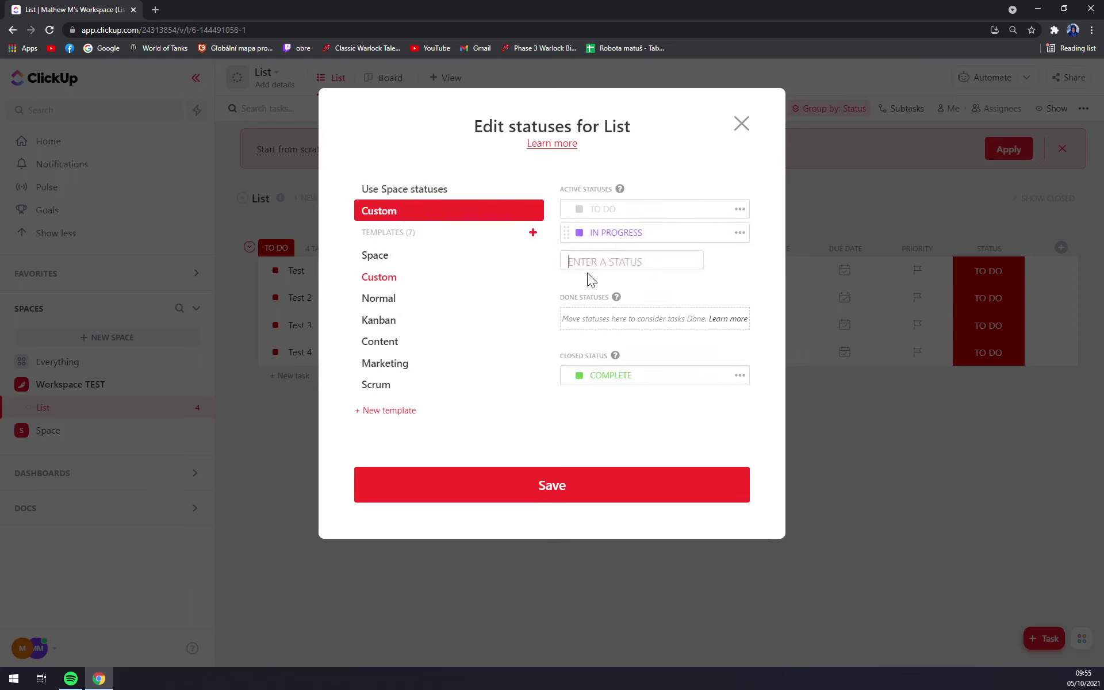
{"action": "type", "text": "W"}
{"action": "key", "text": "BackSpace"}
{"action": "type", "text": "DONE"}
{"action": "key", "text": "Return"}
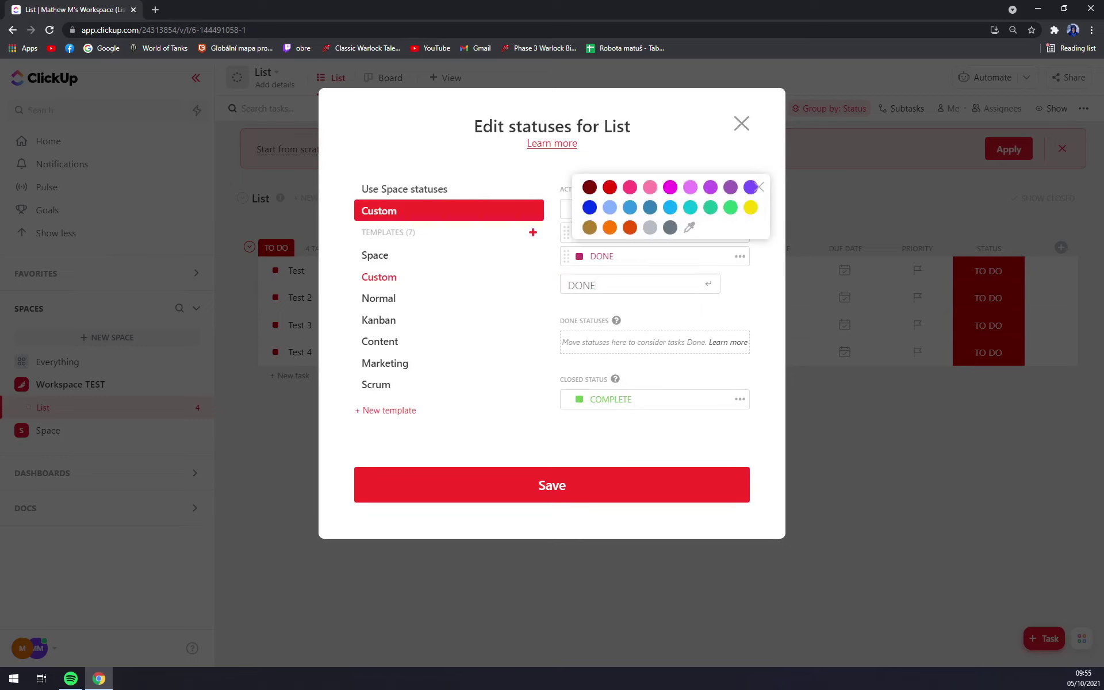
{"action": "left_click", "coordinate": [589, 207]}
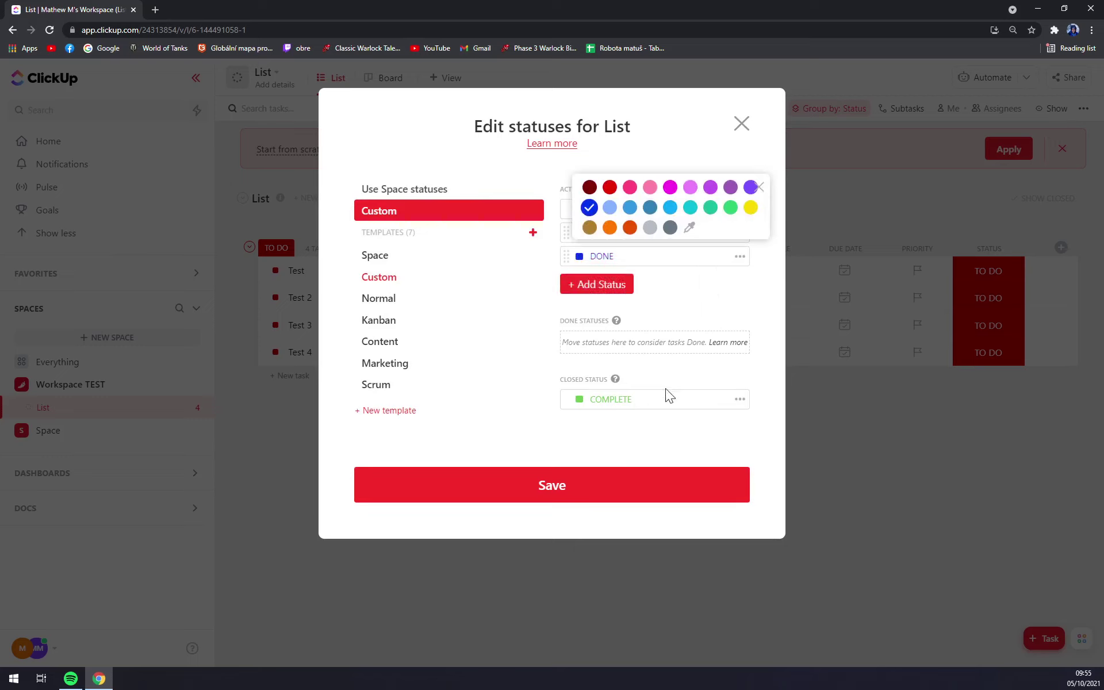
{"action": "left_click", "coordinate": [577, 481]}
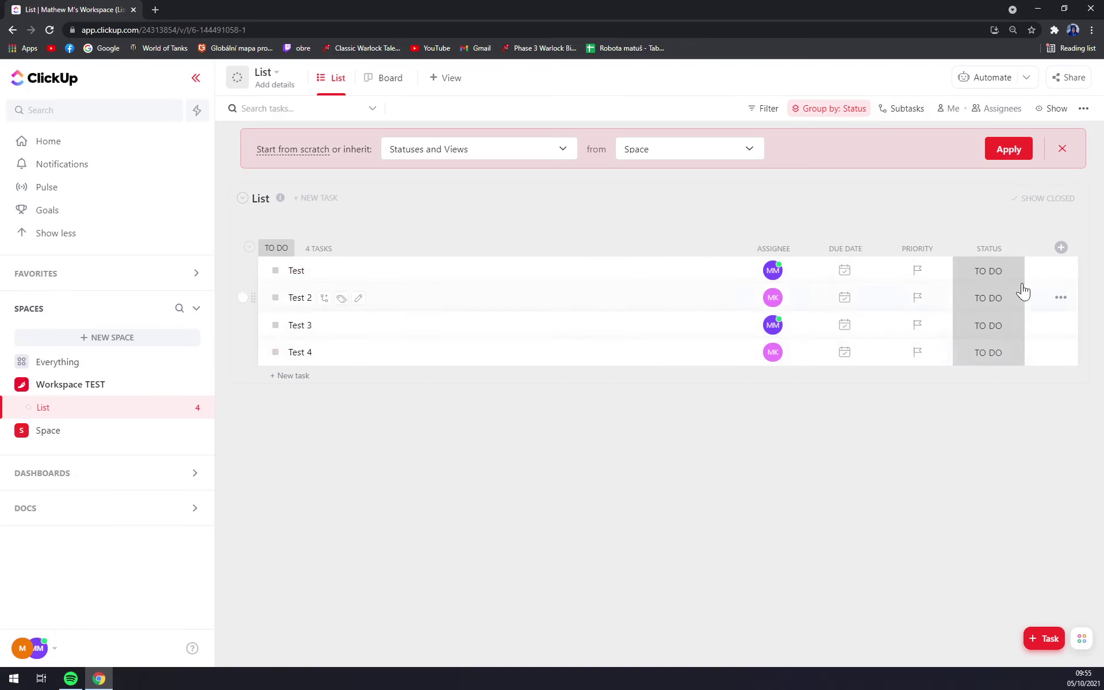
- Mark Test and Test 2 as DONE and set Test 3 to IN PROGRESS
{"action": "left_click", "coordinate": [1016, 273]}
{"action": "left_click", "coordinate": [1002, 378]}
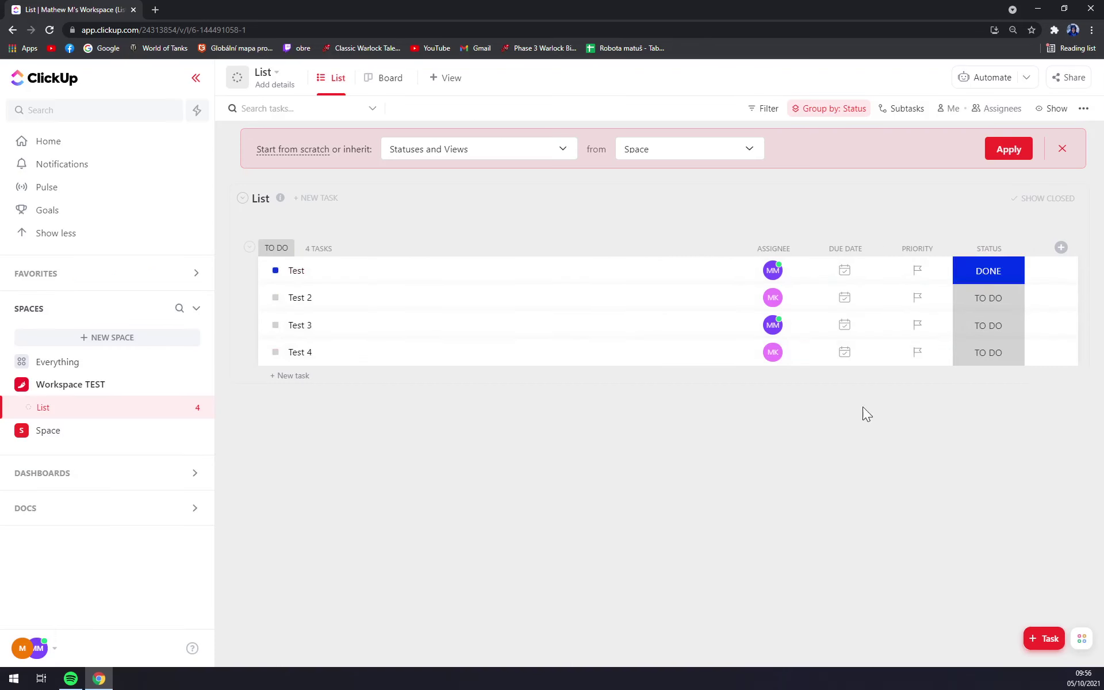
{"action": "left_click", "coordinate": [1010, 377]}
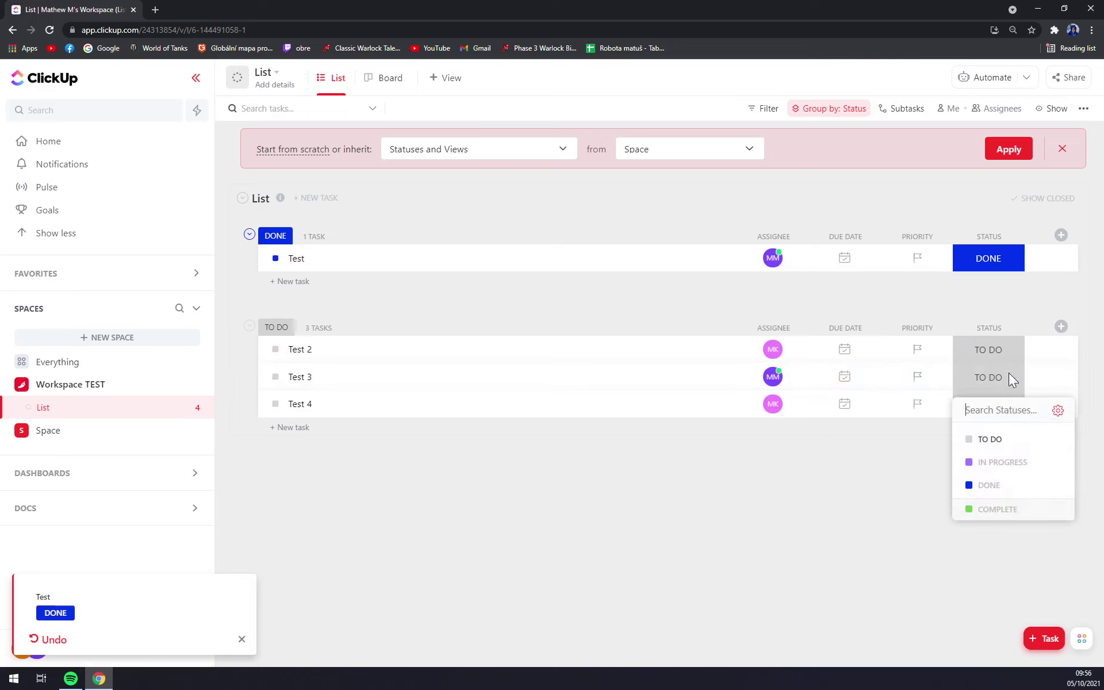
{"action": "left_click", "coordinate": [999, 461]}
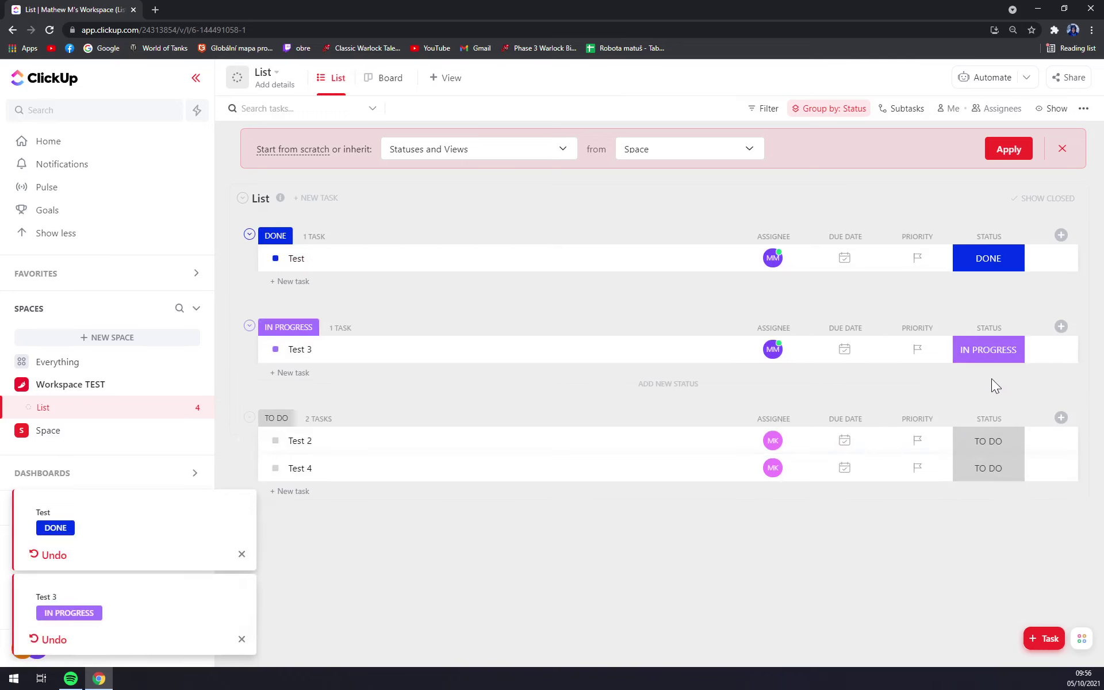
{"action": "left_click", "coordinate": [988, 441]}
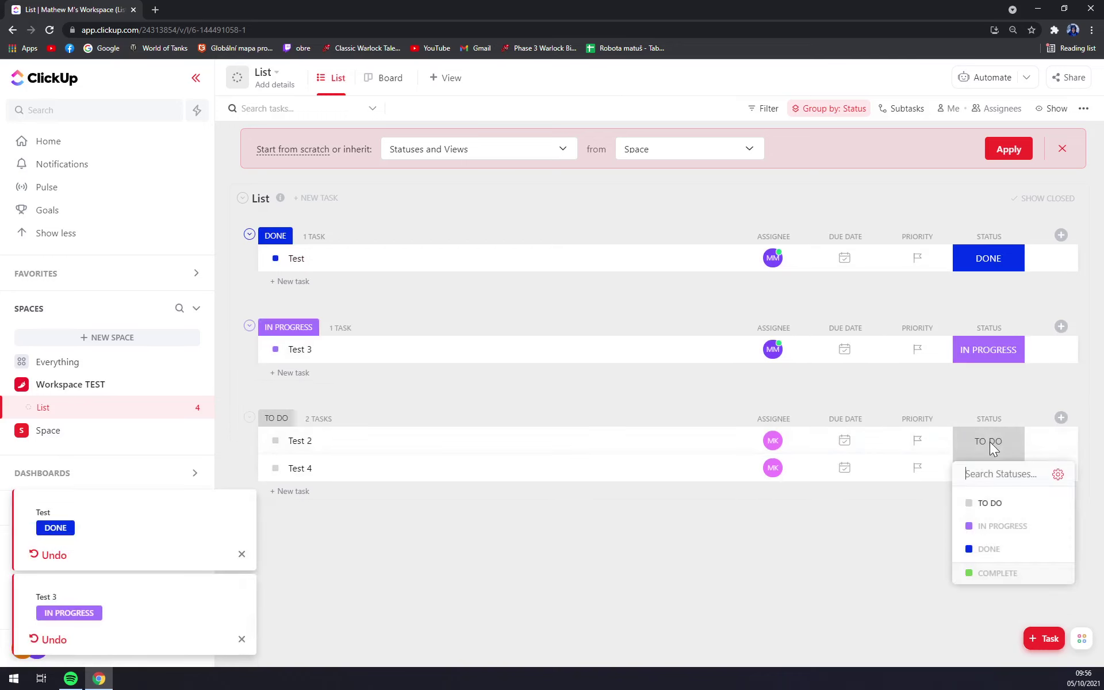
{"action": "left_click", "coordinate": [989, 550]}
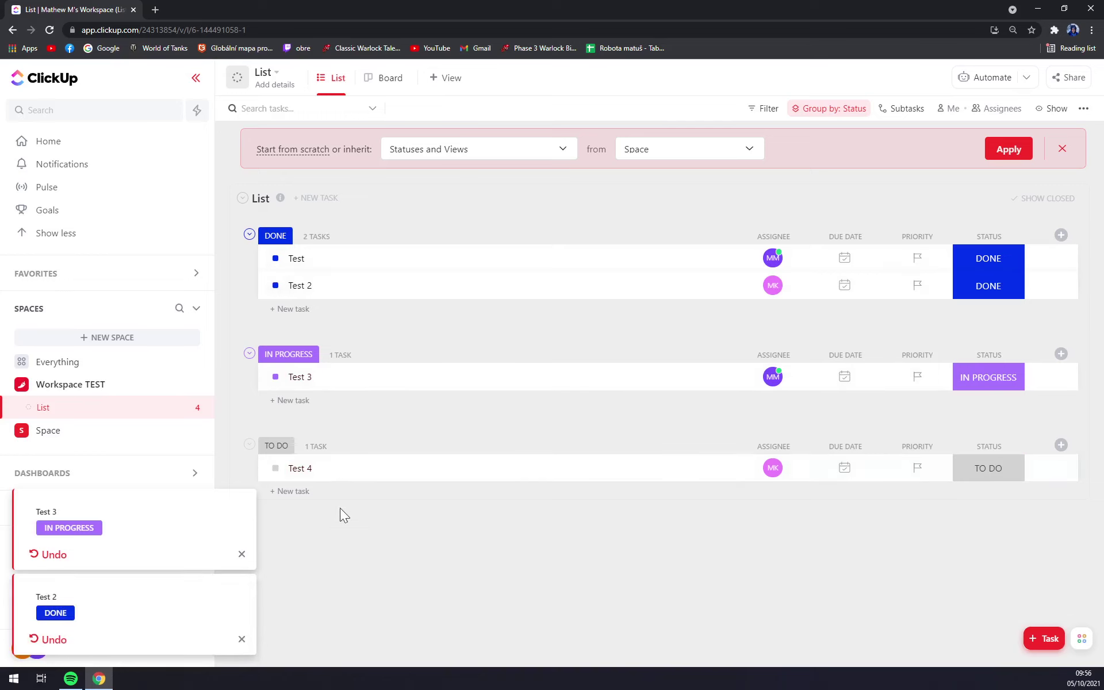
- Briefly open Test 4's details, then dismiss the status-change notifications
{"action": "left_click", "coordinate": [403, 470]}
{"action": "key", "text": "Escape"}
{"action": "left_click", "coordinate": [243, 555]}
{"action": "left_click", "coordinate": [242, 640]}
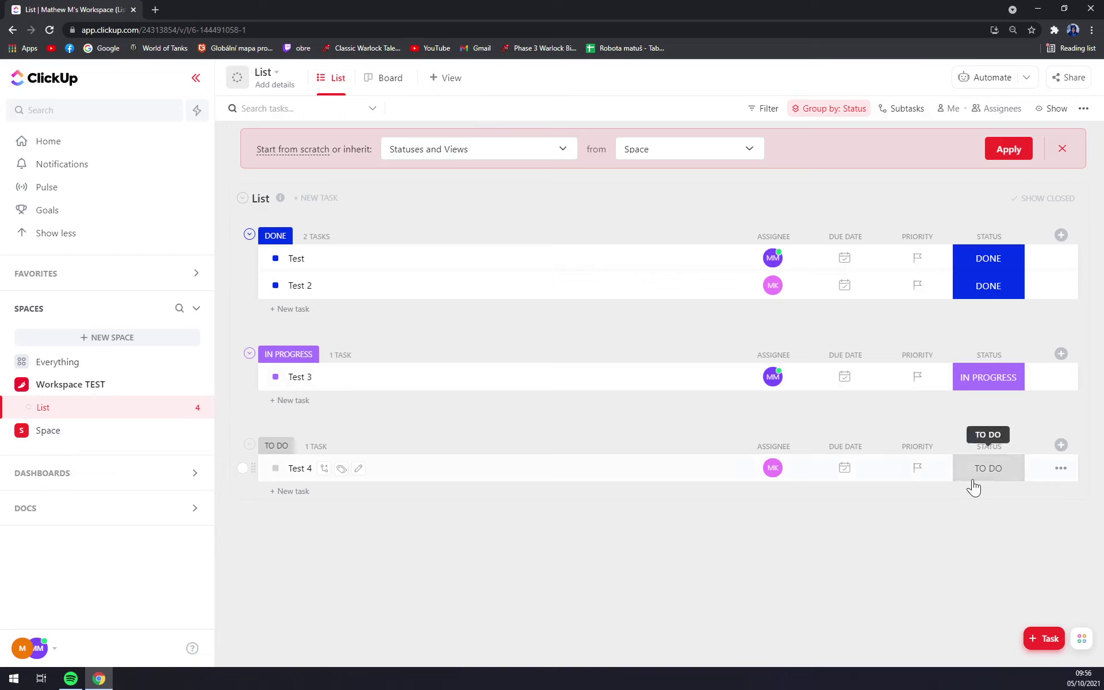
- Add tasks Test 5 and Test 6 under TO DO and mark Test 4 COMPLETE
{"action": "left_click", "coordinate": [293, 492]}
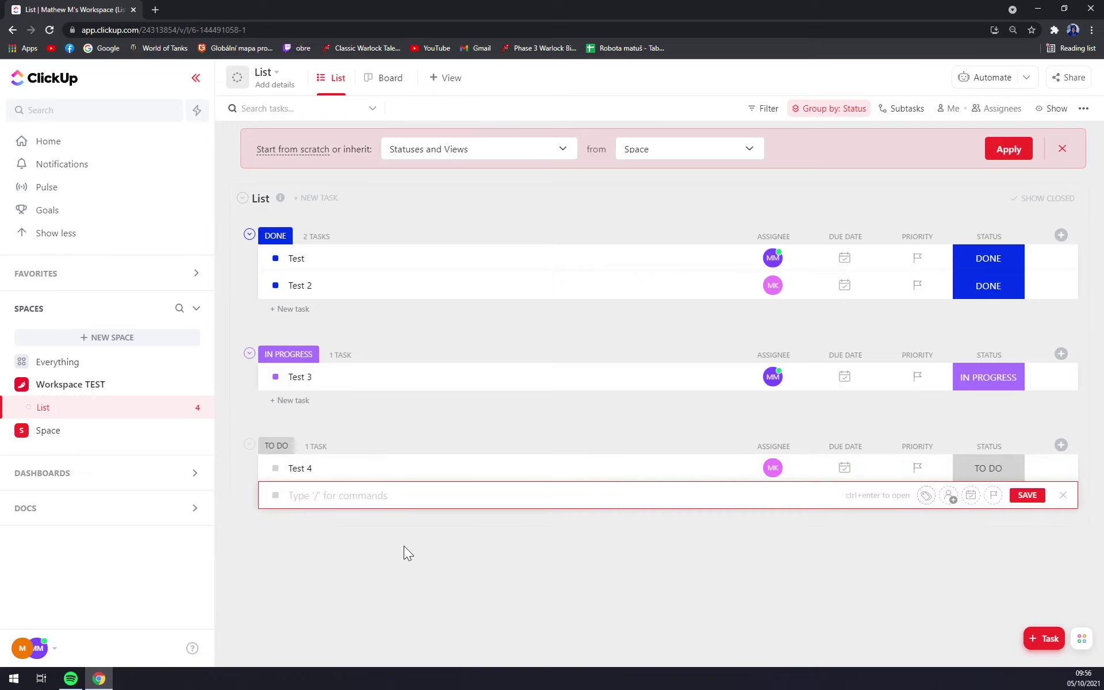
{"action": "type", "text": "Rwe"}
{"action": "key", "text": "BackSpace"}
{"action": "key", "text": "BackSpace"}
{"action": "key", "text": "BackSpace"}
{"action": "type", "text": "Test 5"}
{"action": "key", "text": "Return"}
{"action": "type", "text": "Test 6"}
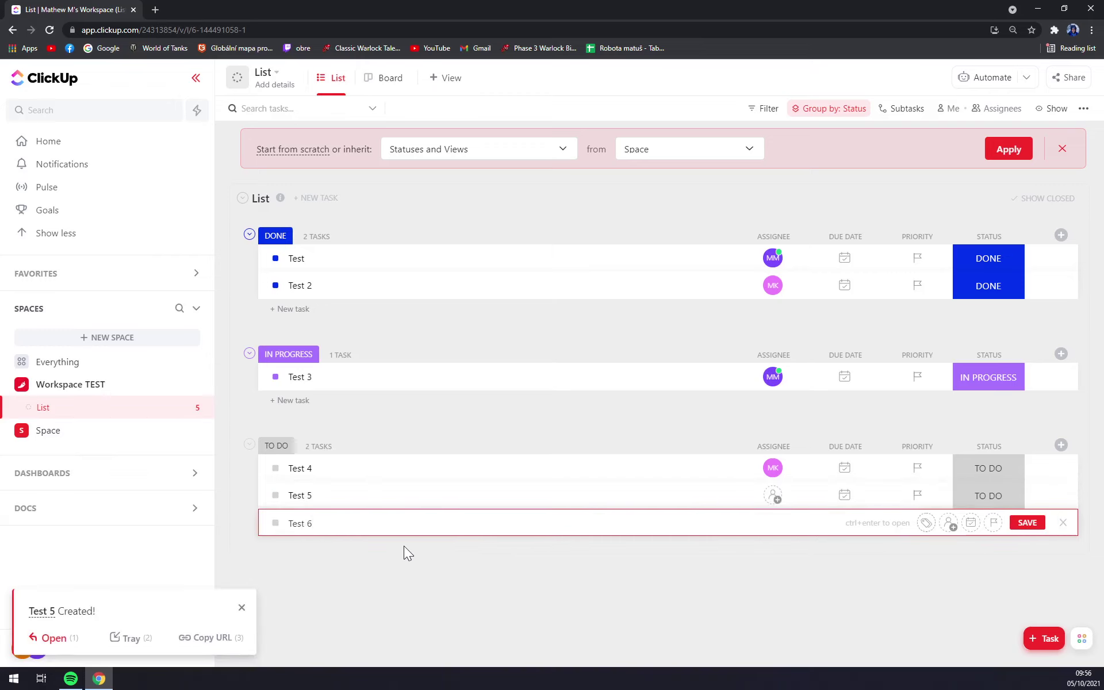
{"action": "key", "text": "Return"}
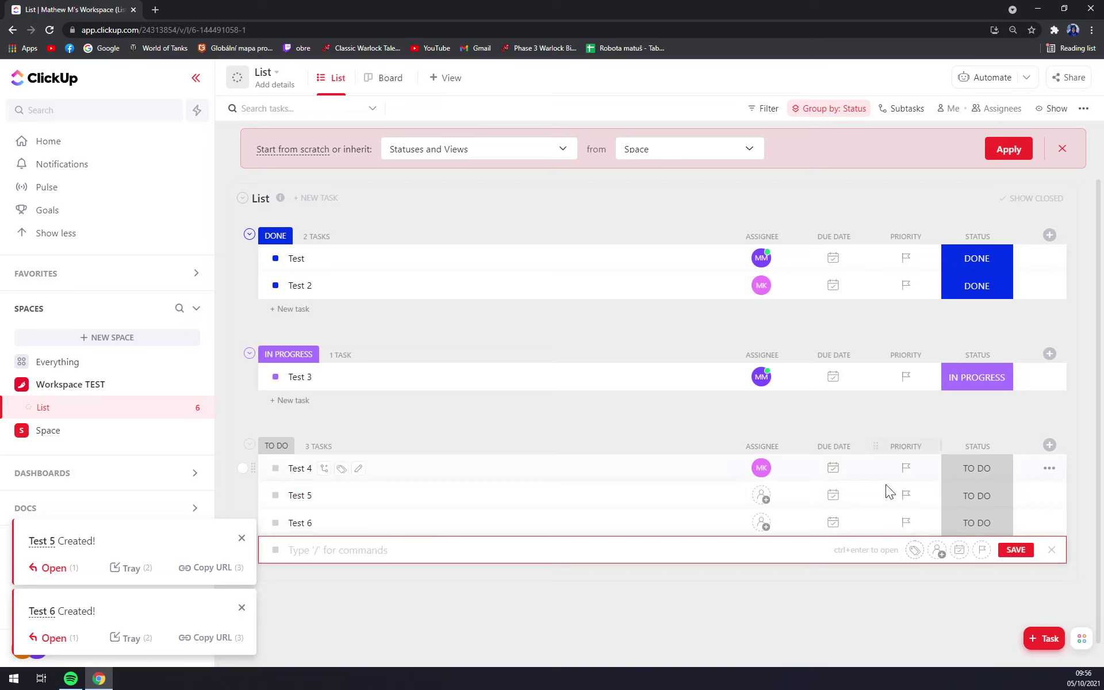
{"action": "left_click", "coordinate": [971, 467]}
{"action": "left_click", "coordinate": [980, 599]}
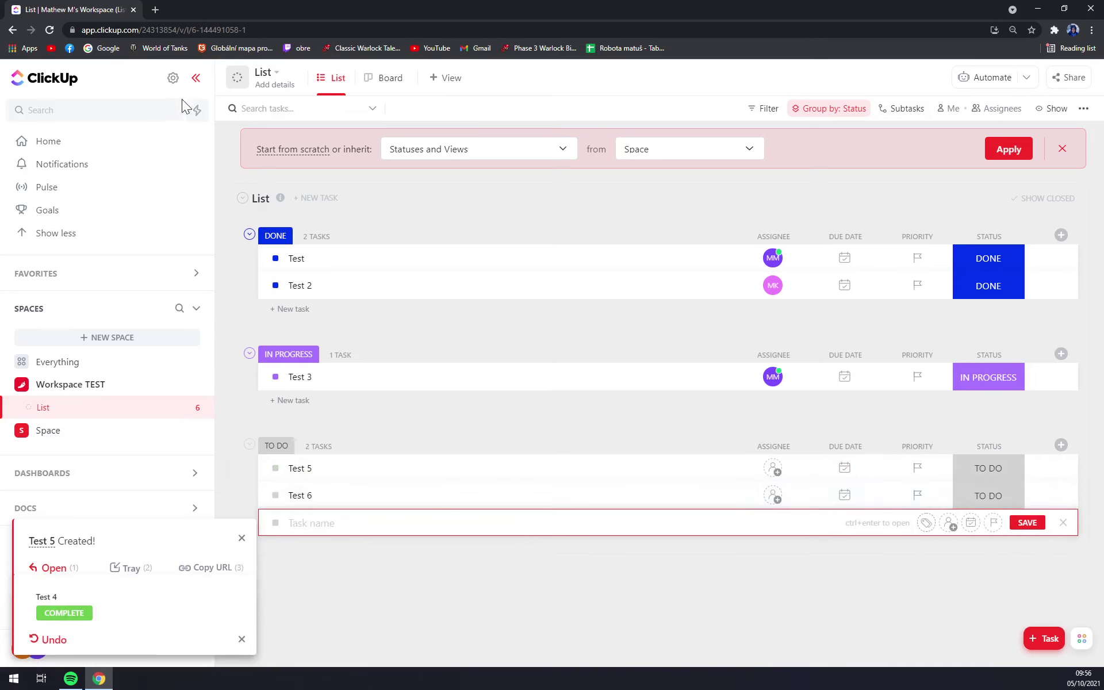
- After checking the Board view, set Test 5 to DONE and Test 6 to IN PROGRESS
{"action": "left_click", "coordinate": [381, 80]}
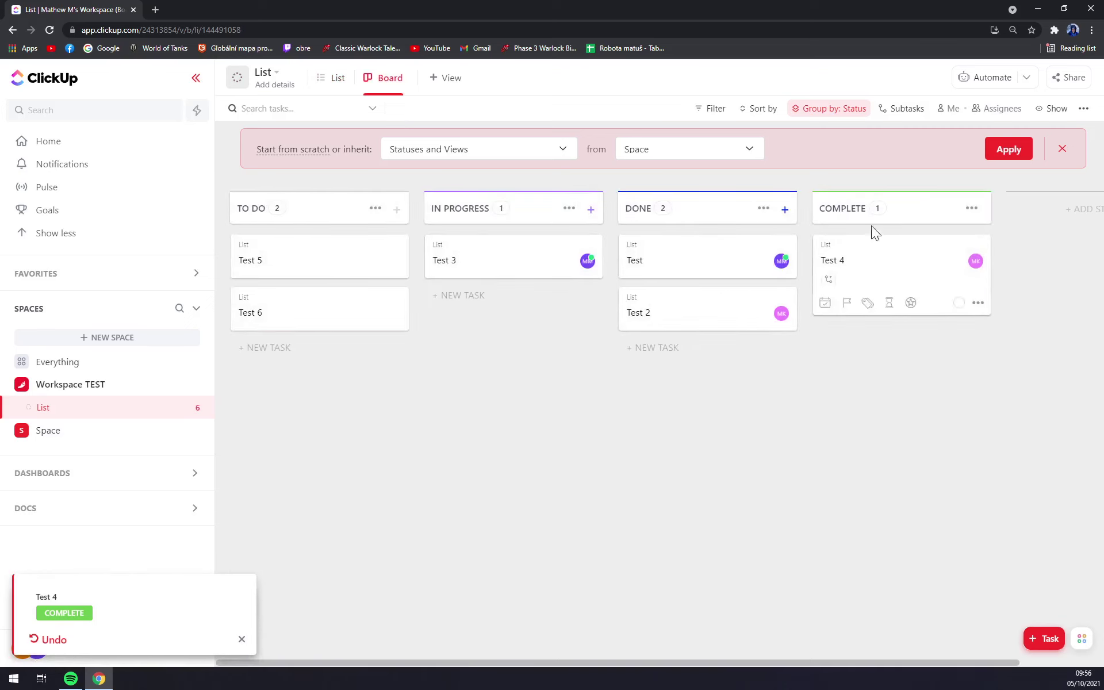
{"action": "left_click", "coordinate": [331, 80]}
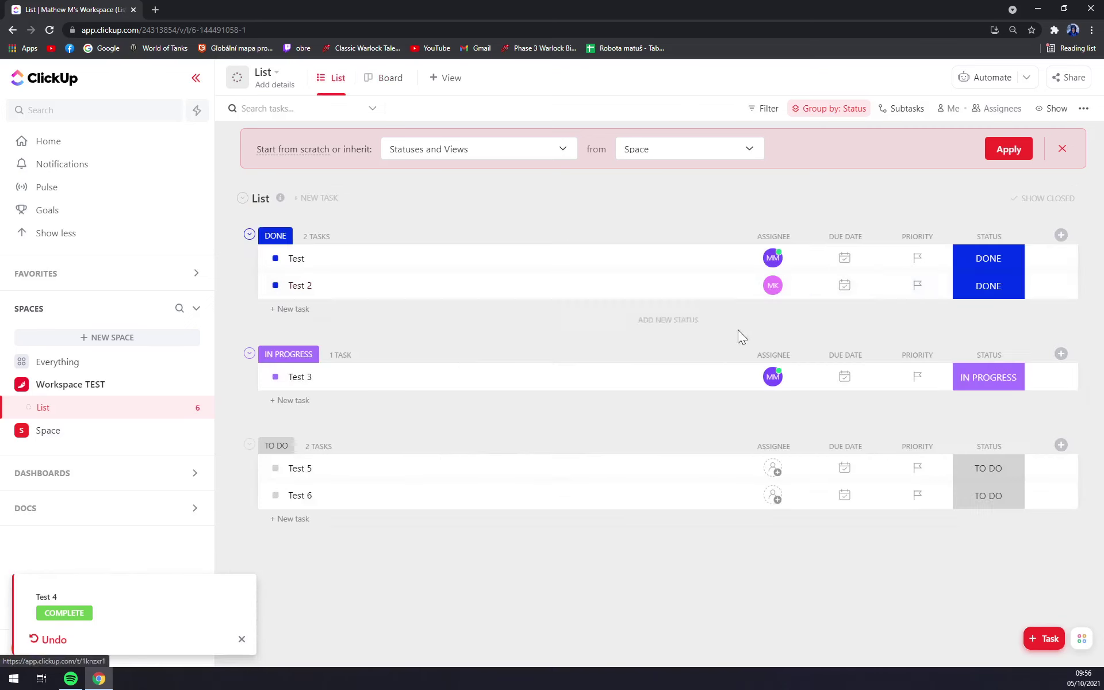
{"action": "left_click", "coordinate": [986, 472]}
{"action": "left_click", "coordinate": [981, 576]}
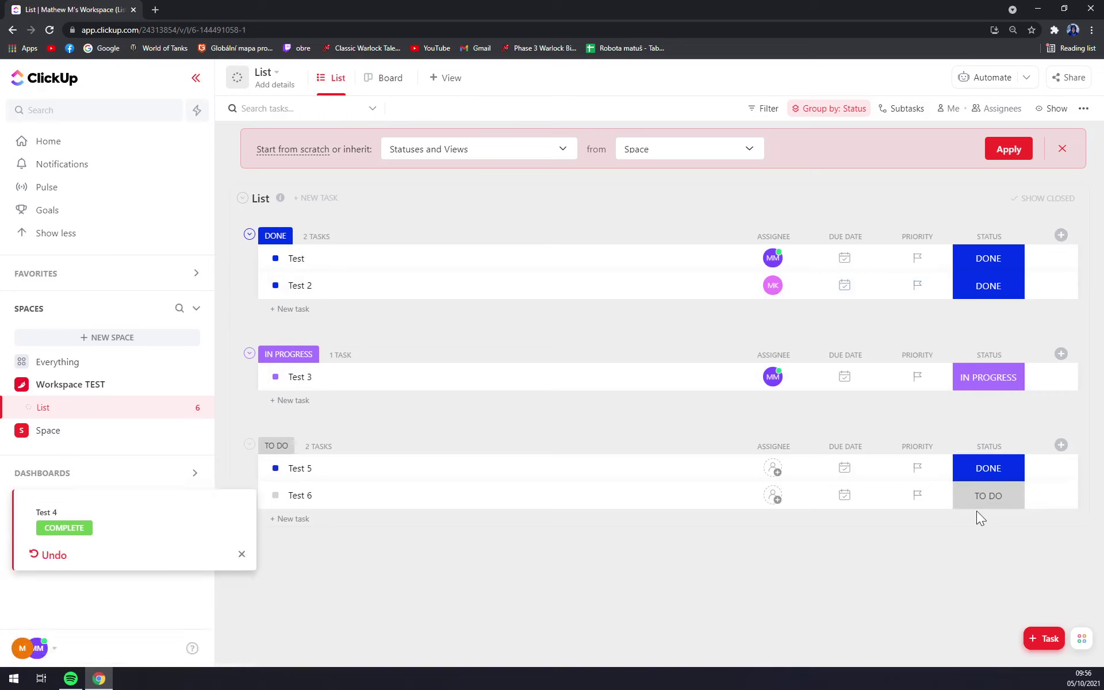
{"action": "left_click", "coordinate": [976, 509]}
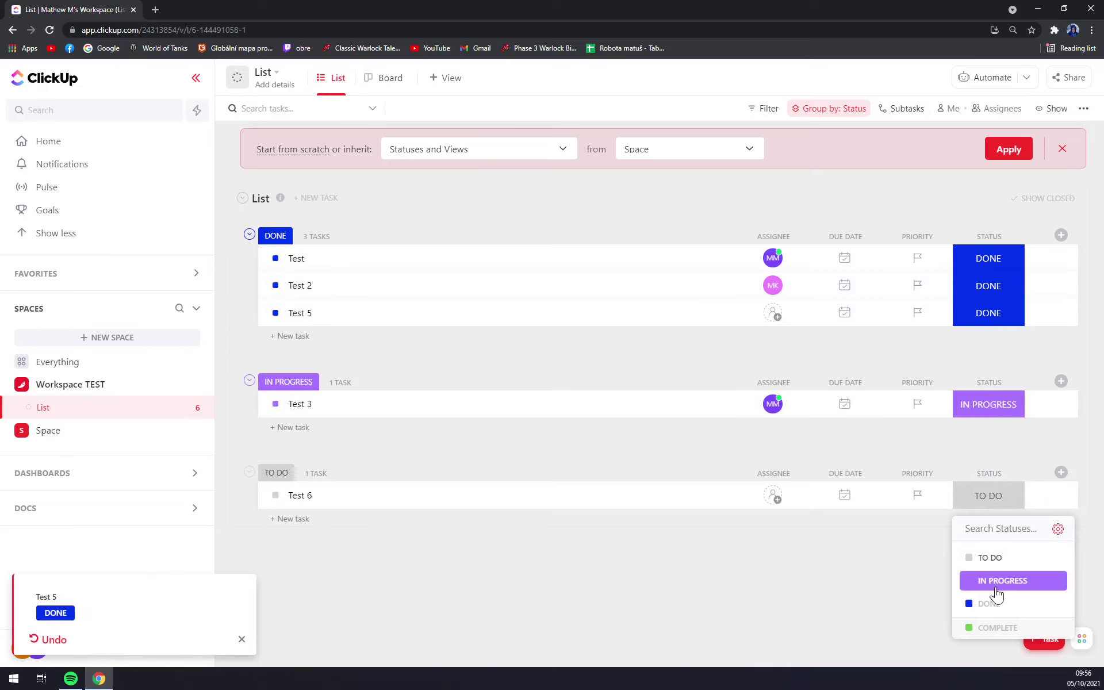
{"action": "left_click", "coordinate": [995, 584]}
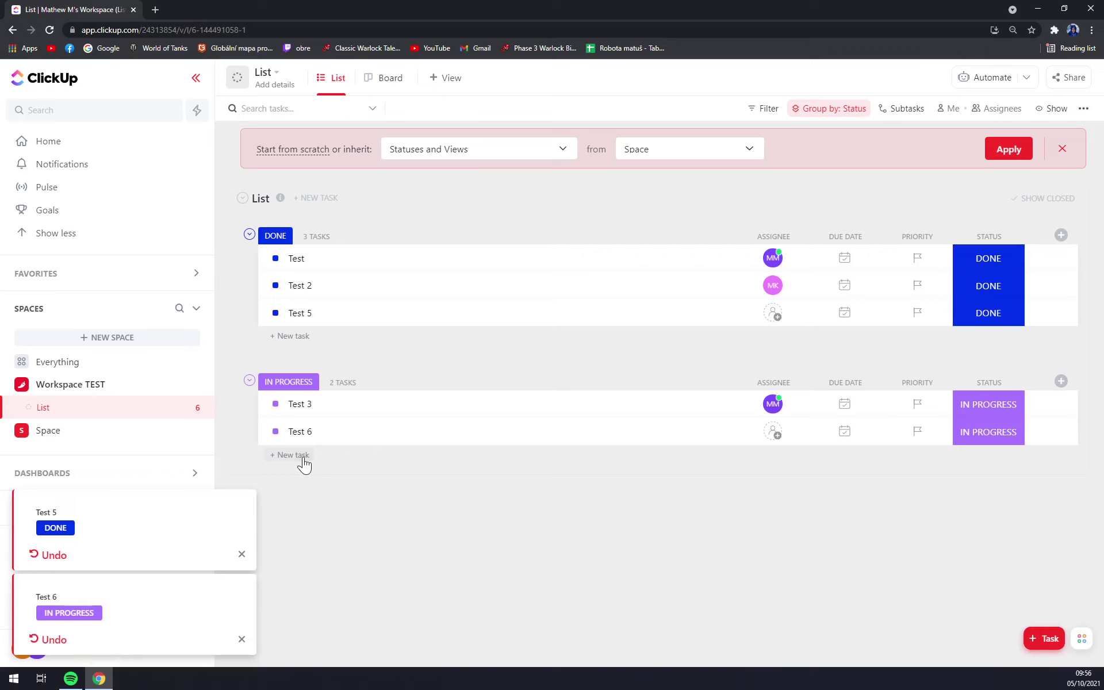
{"action": "left_click", "coordinate": [294, 455]}
- Create task Test 7 and set its status to TO DO
{"action": "type", "text": "Test 7"}
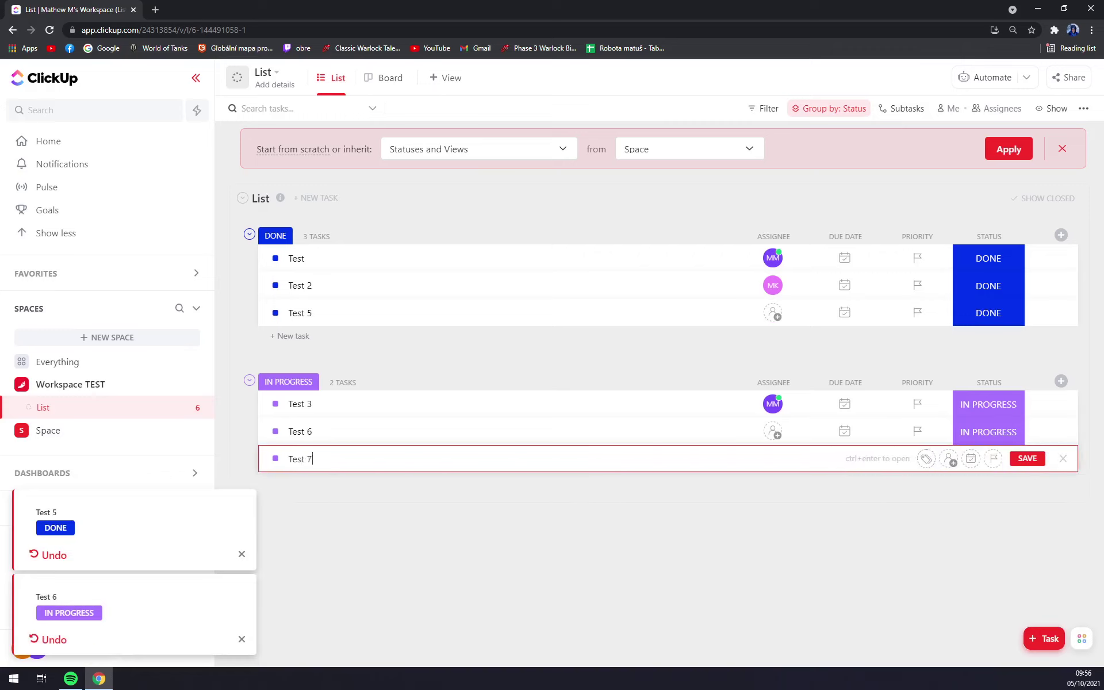
{"action": "key", "text": "Return"}
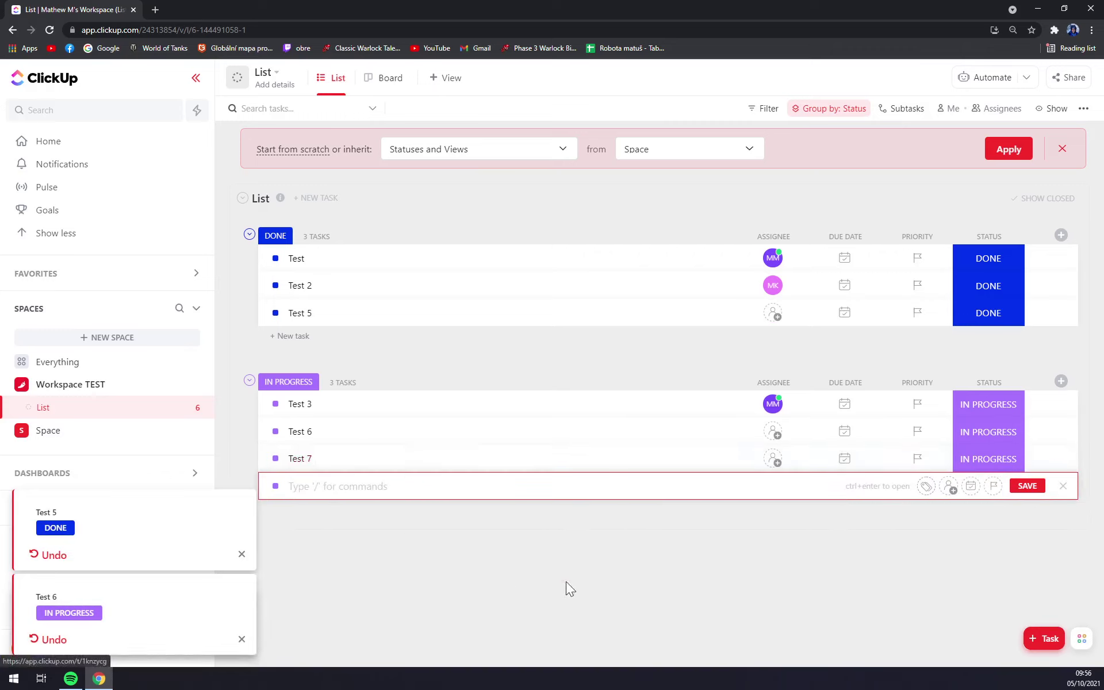
{"action": "key", "text": "Escape"}
{"action": "left_click", "coordinate": [998, 463]}
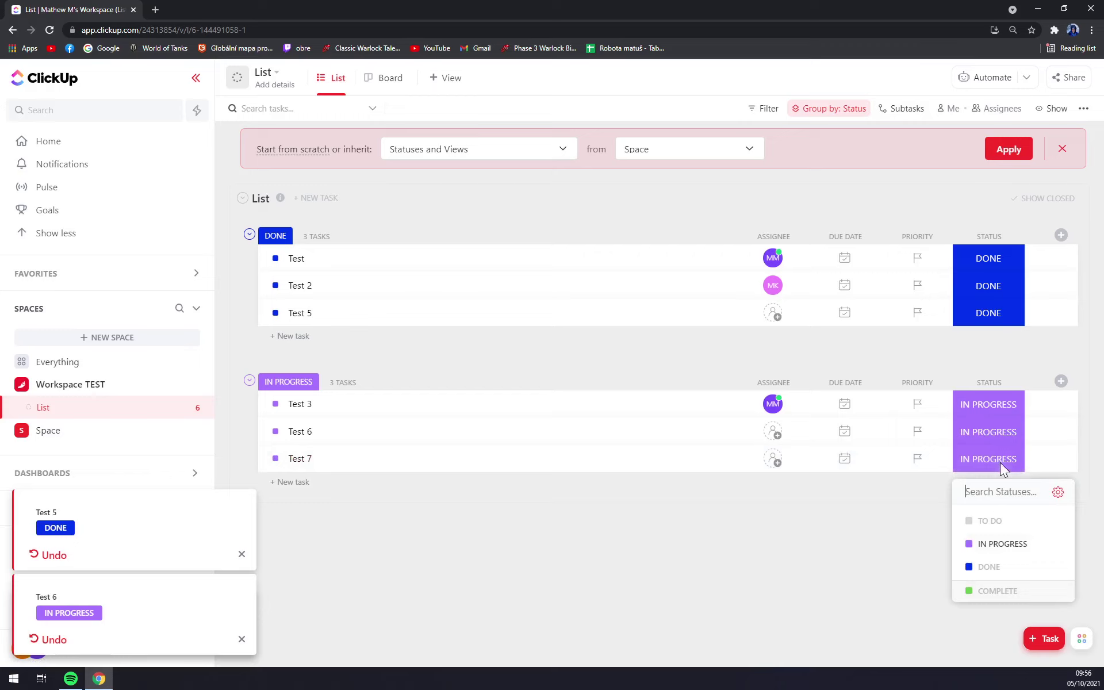
{"action": "left_click", "coordinate": [988, 524]}
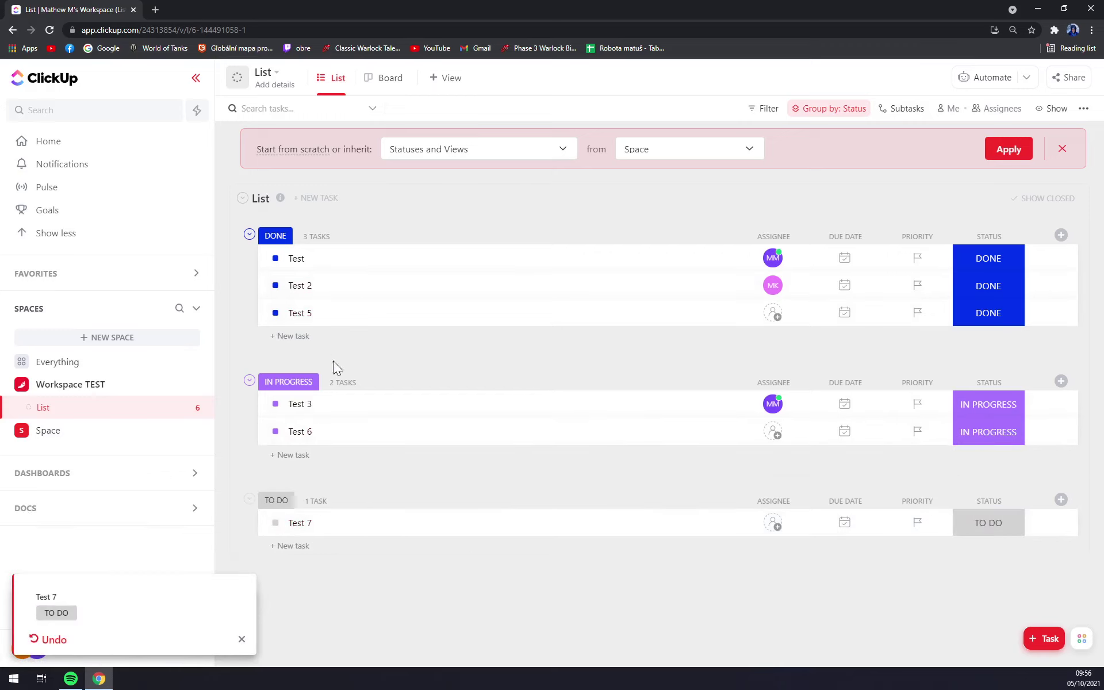
- Assign Test 5 to myself, and Test 6 and Test 7 to the other member
{"action": "left_click", "coordinate": [773, 313]}
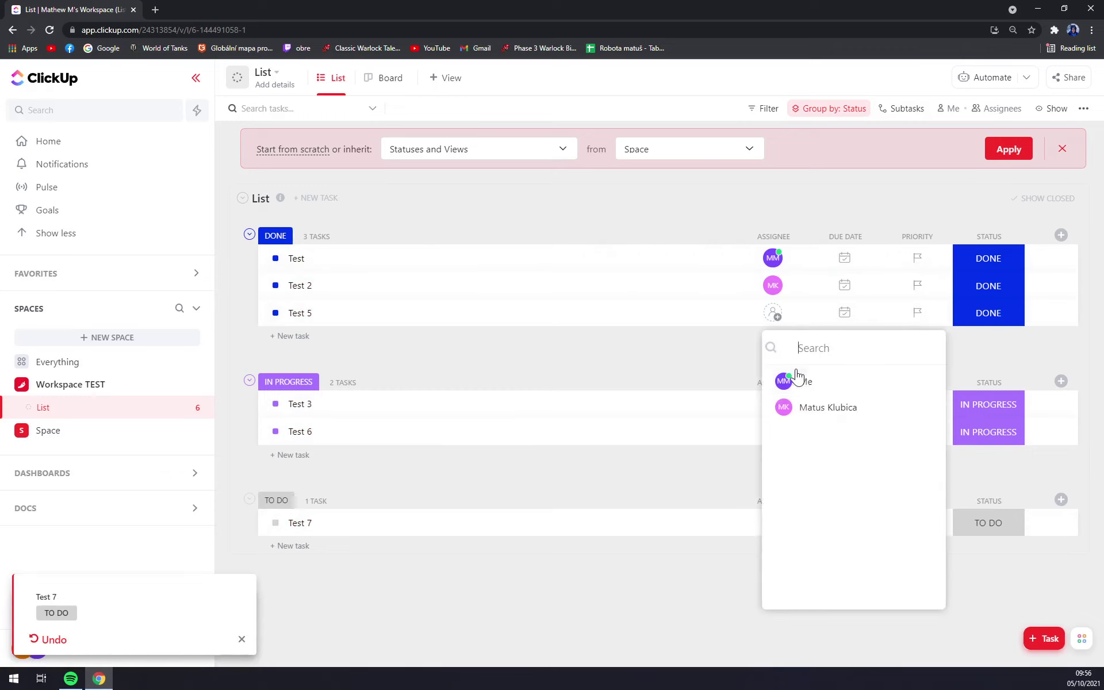
{"action": "left_click", "coordinate": [805, 381]}
{"action": "left_click", "coordinate": [773, 432]}
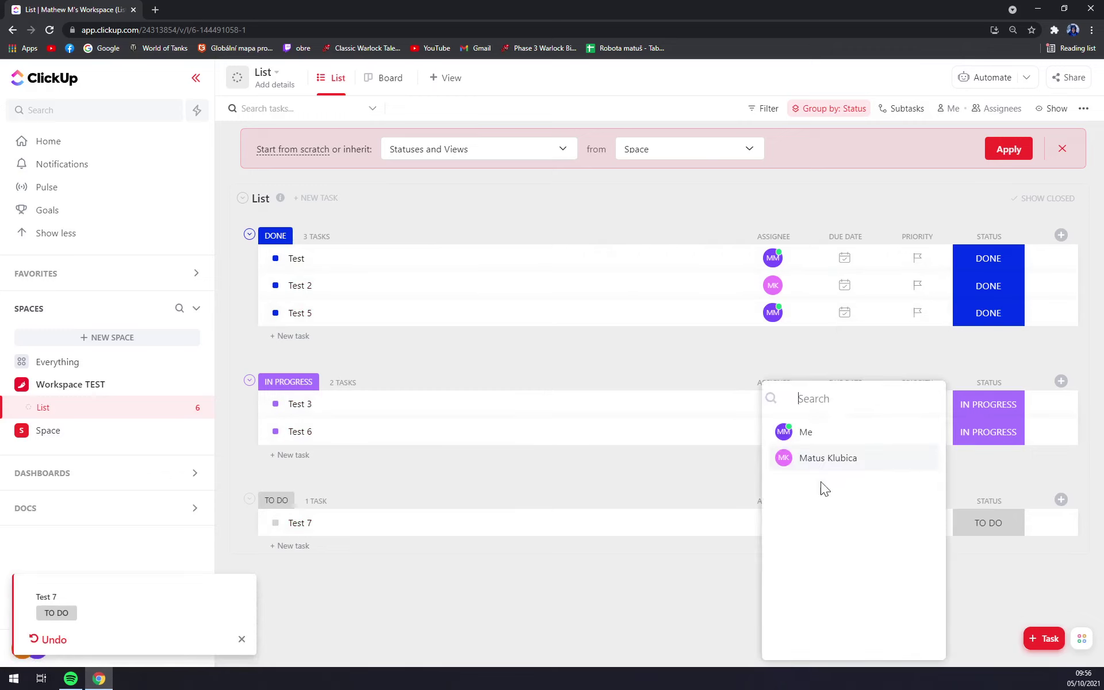
{"action": "left_click", "coordinate": [826, 460]}
{"action": "left_click", "coordinate": [775, 525]}
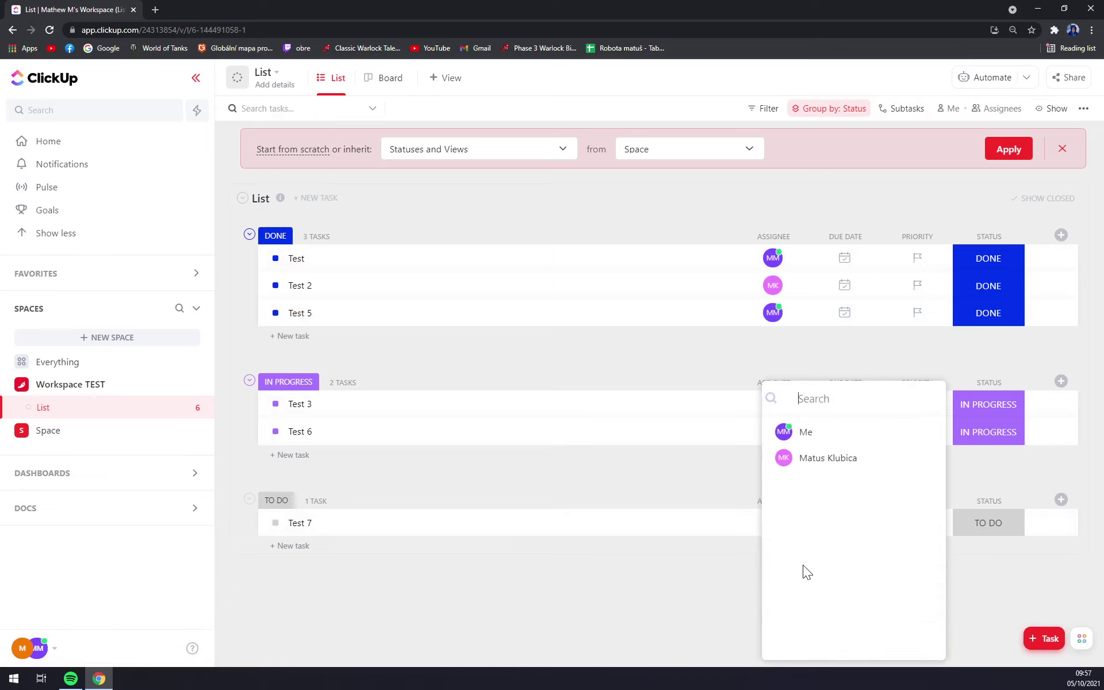
{"action": "left_click", "coordinate": [812, 469]}
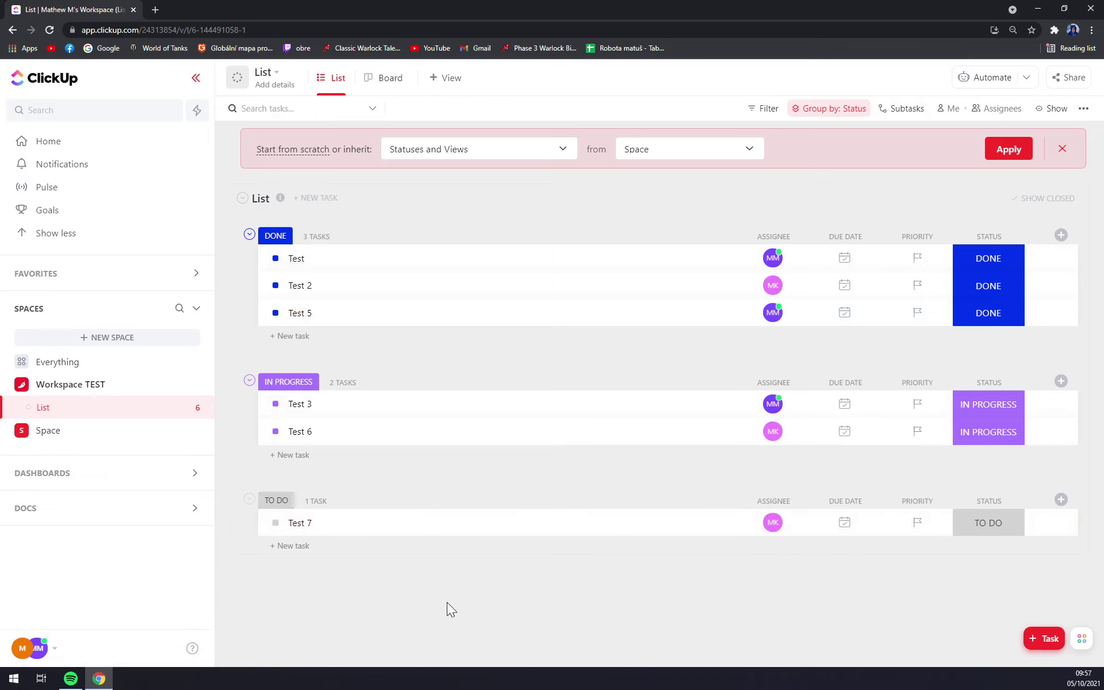
- Look over the tasks in the Board view, then return to the List view
{"action": "left_click", "coordinate": [385, 78]}
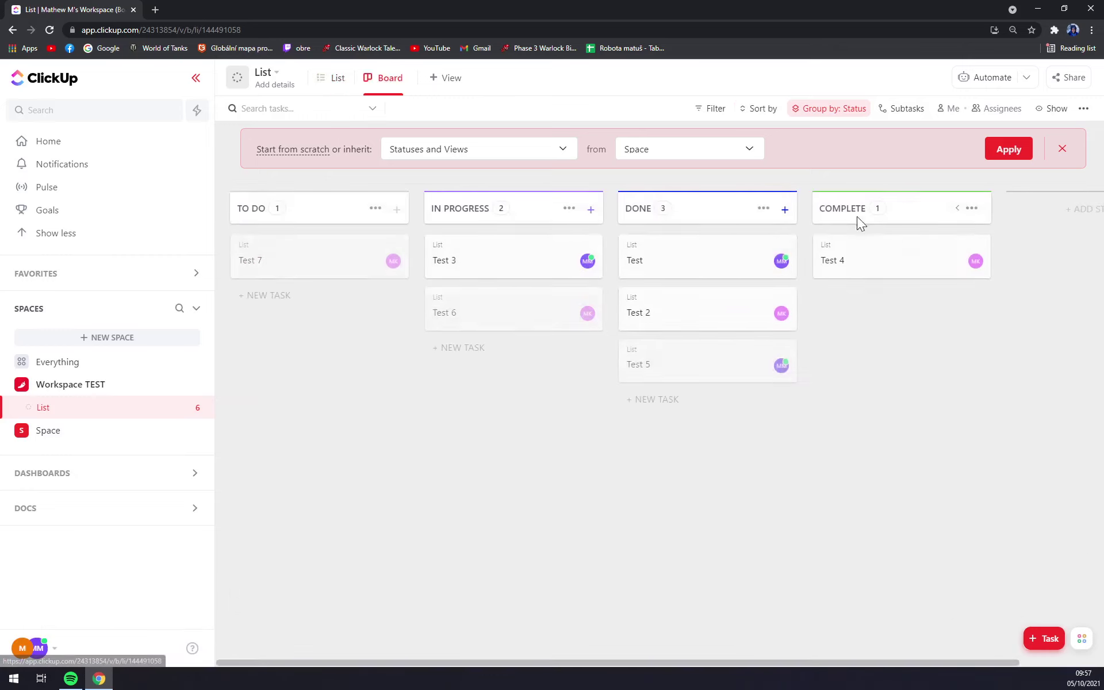
{"action": "left_click", "coordinate": [338, 81]}
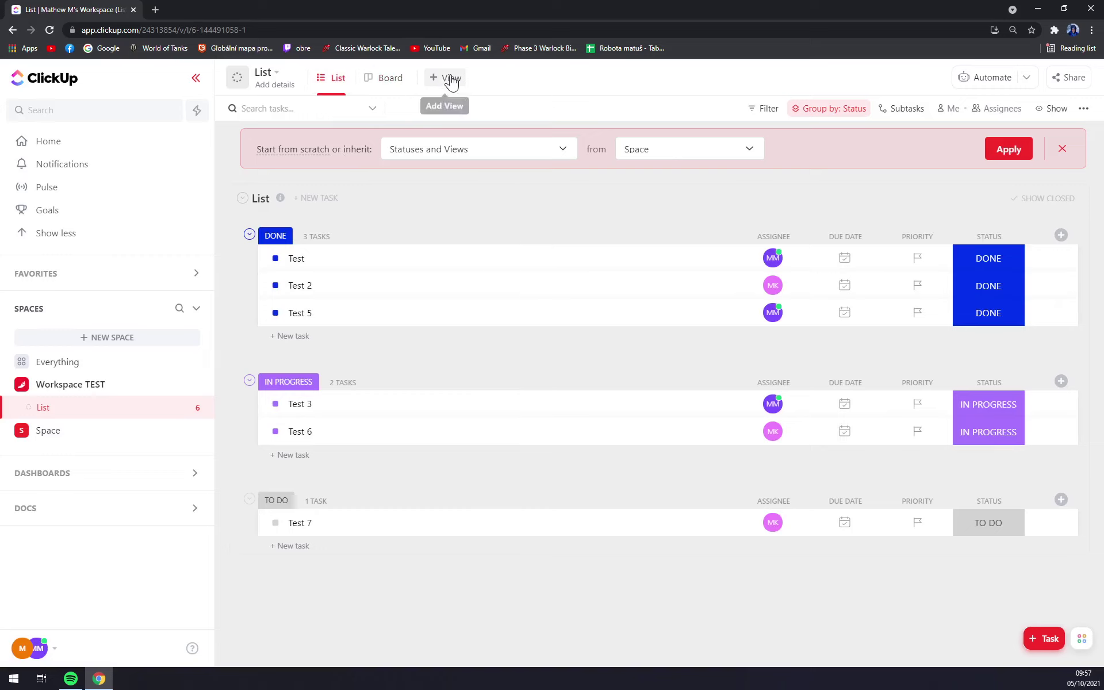
- Add a Gantt view, showing Test through Test 7 on an October timeline
{"action": "left_click", "coordinate": [436, 85]}
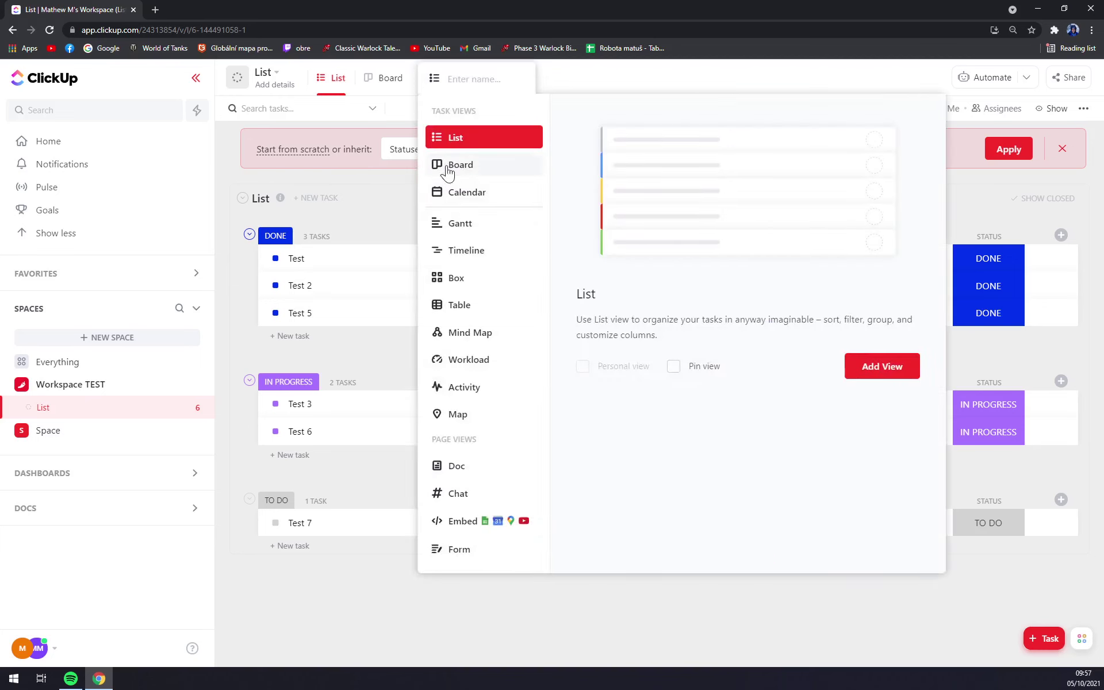
{"action": "left_click", "coordinate": [469, 235]}
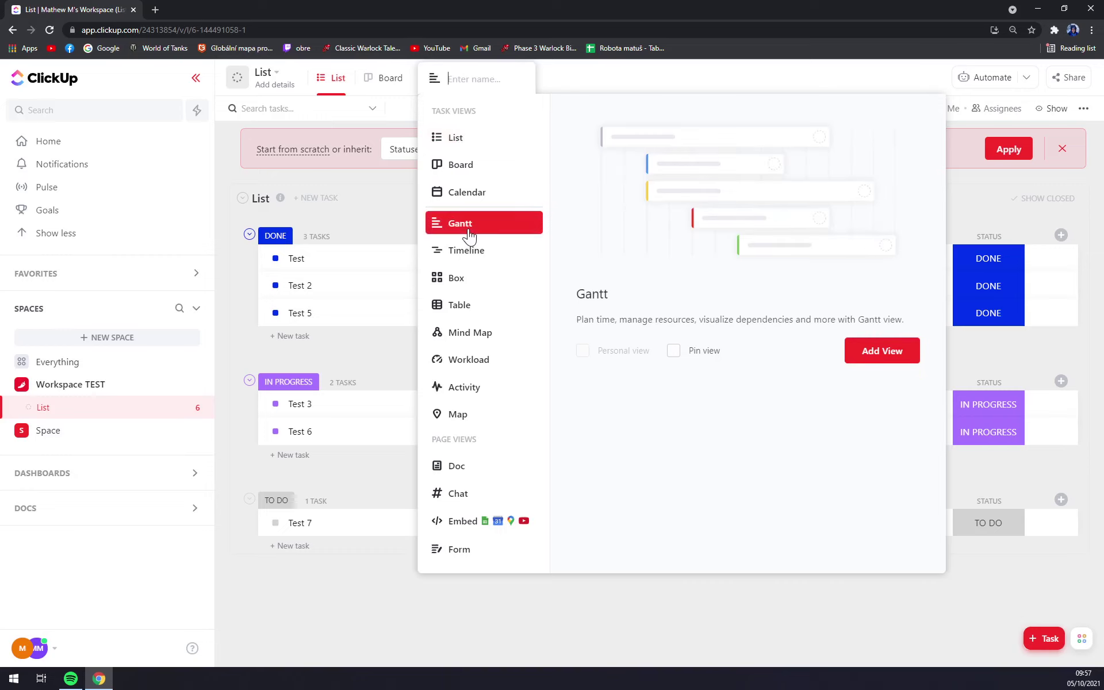
{"action": "left_click", "coordinate": [881, 351]}
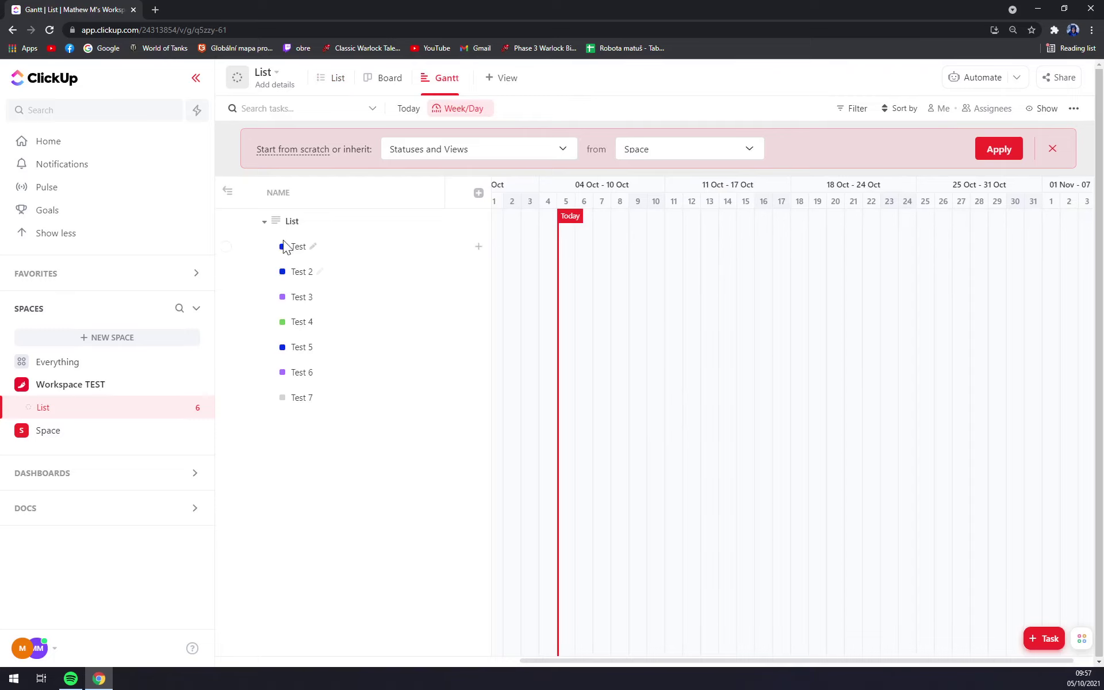
- Return to the List view and add a second Gantt view
{"action": "left_click", "coordinate": [460, 78]}
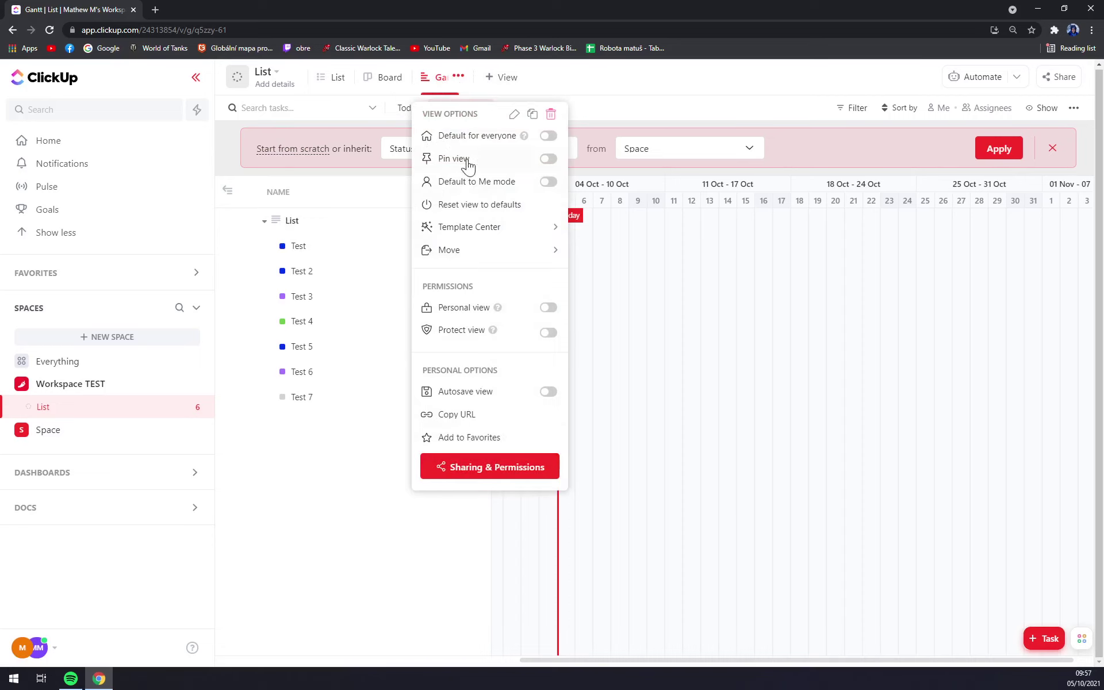
{"action": "left_click", "coordinate": [608, 91]}
{"action": "left_click", "coordinate": [335, 80]}
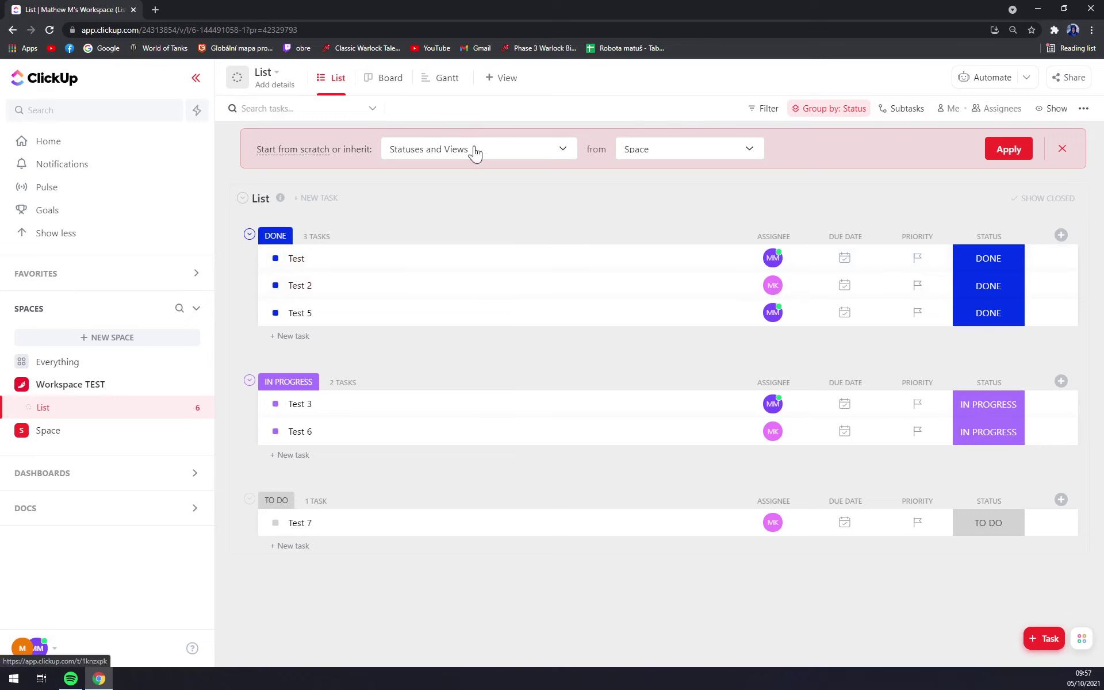
{"action": "left_click", "coordinate": [500, 78]}
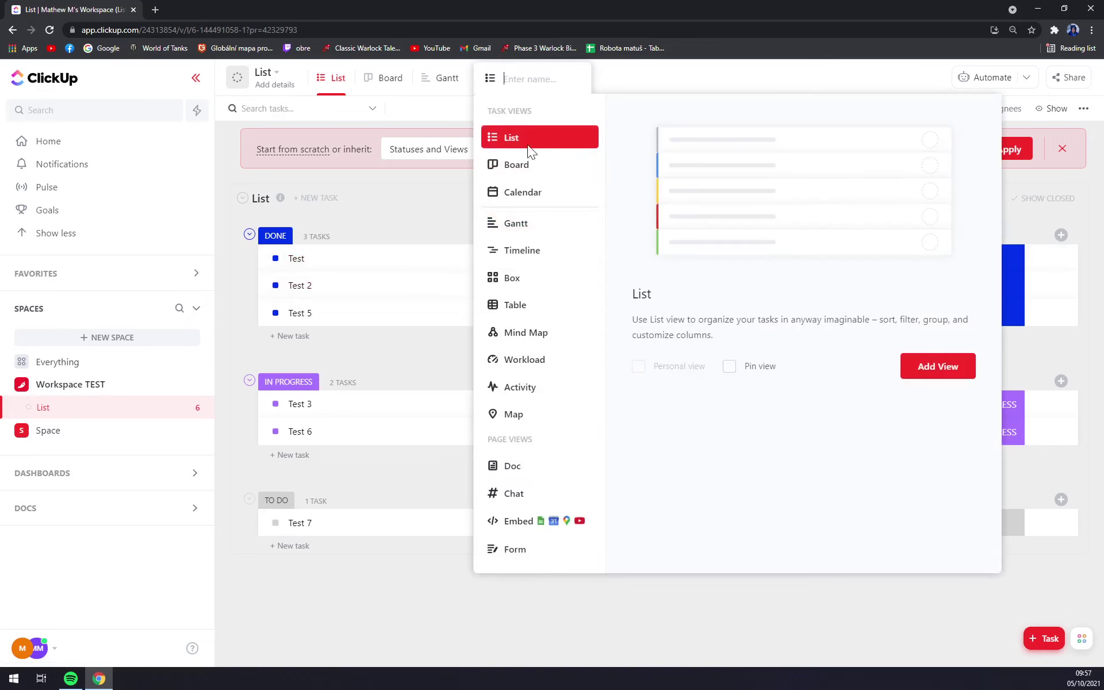
{"action": "left_click", "coordinate": [524, 229]}
{"action": "left_click", "coordinate": [931, 352]}
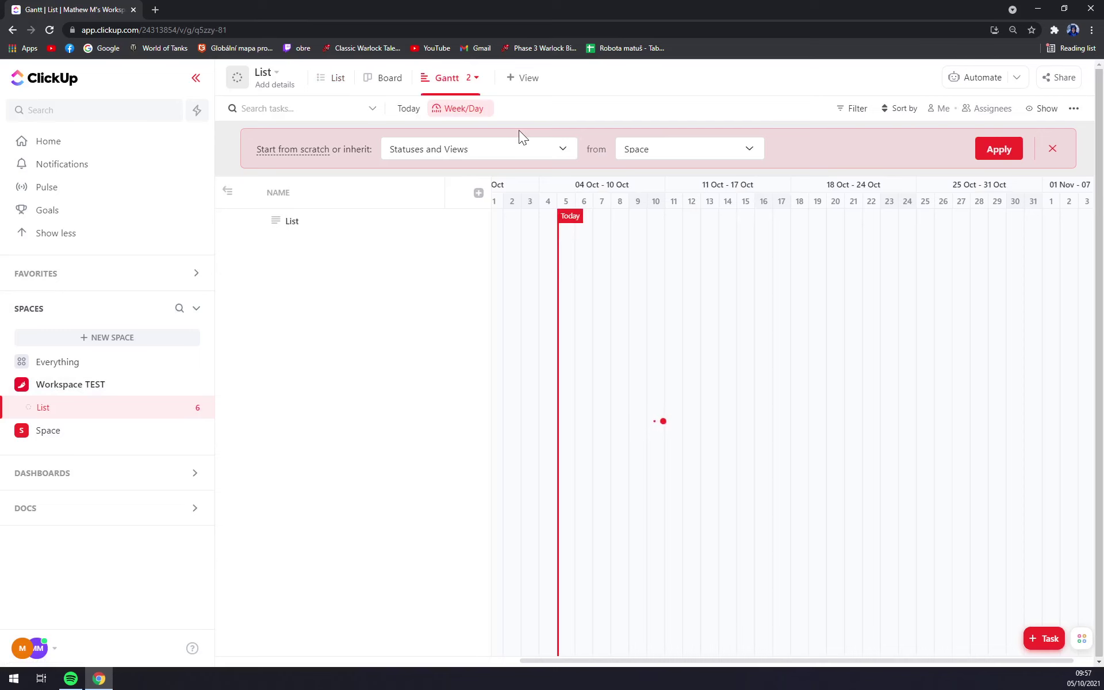
- Open and close Test's details, visit the Tutorial list, then return to the List
{"action": "left_click", "coordinate": [294, 246]}
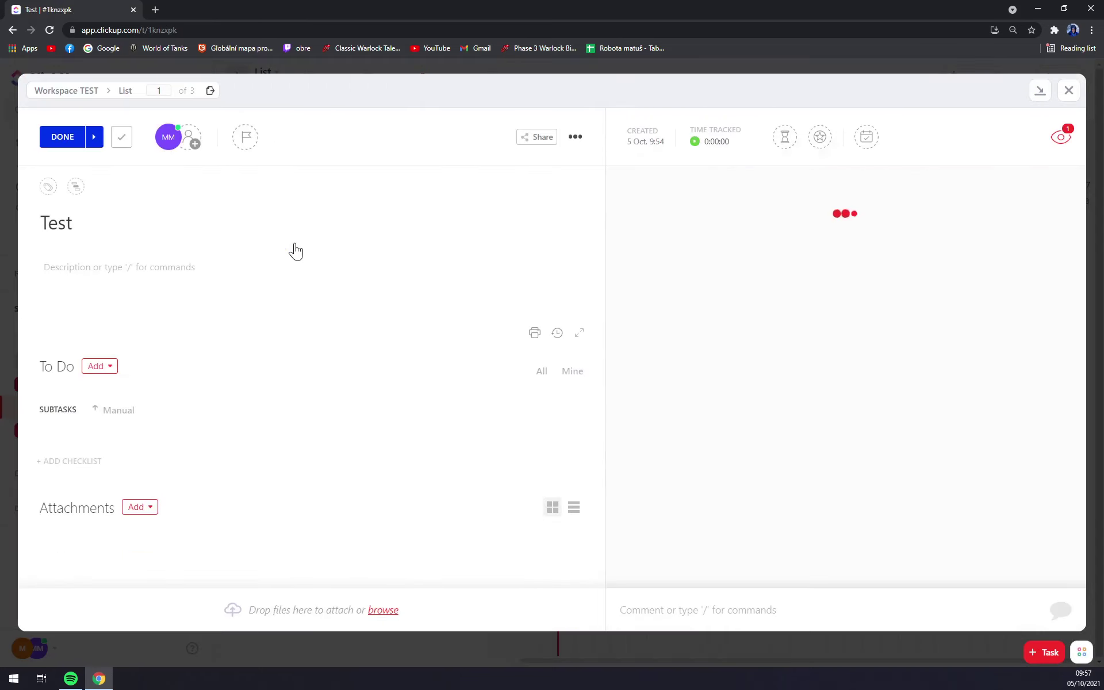
{"action": "left_click", "coordinate": [1066, 98]}
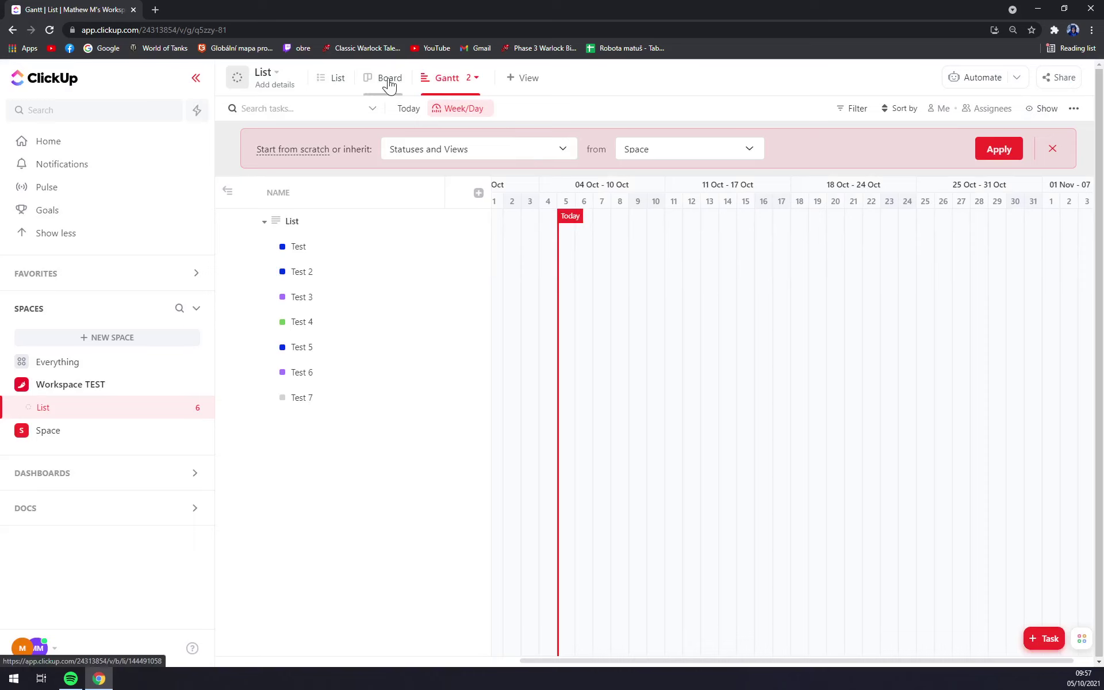
{"action": "left_click", "coordinate": [75, 429]}
{"action": "left_click", "coordinate": [50, 432]}
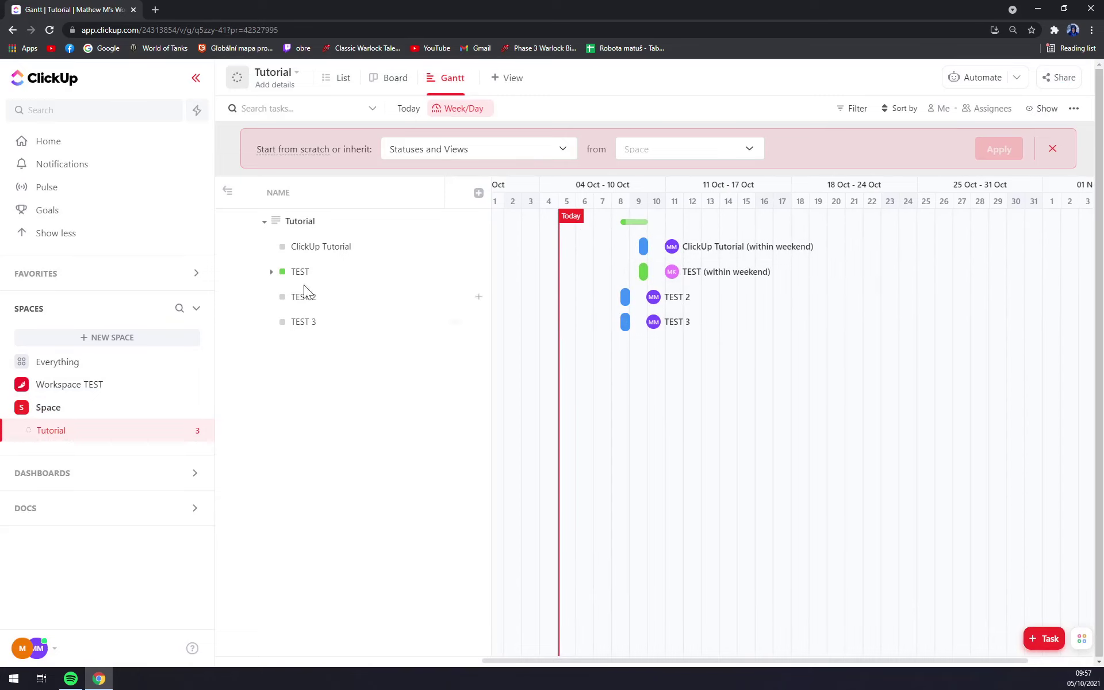
{"action": "left_click", "coordinate": [71, 391]}
{"action": "left_click", "coordinate": [68, 409]}
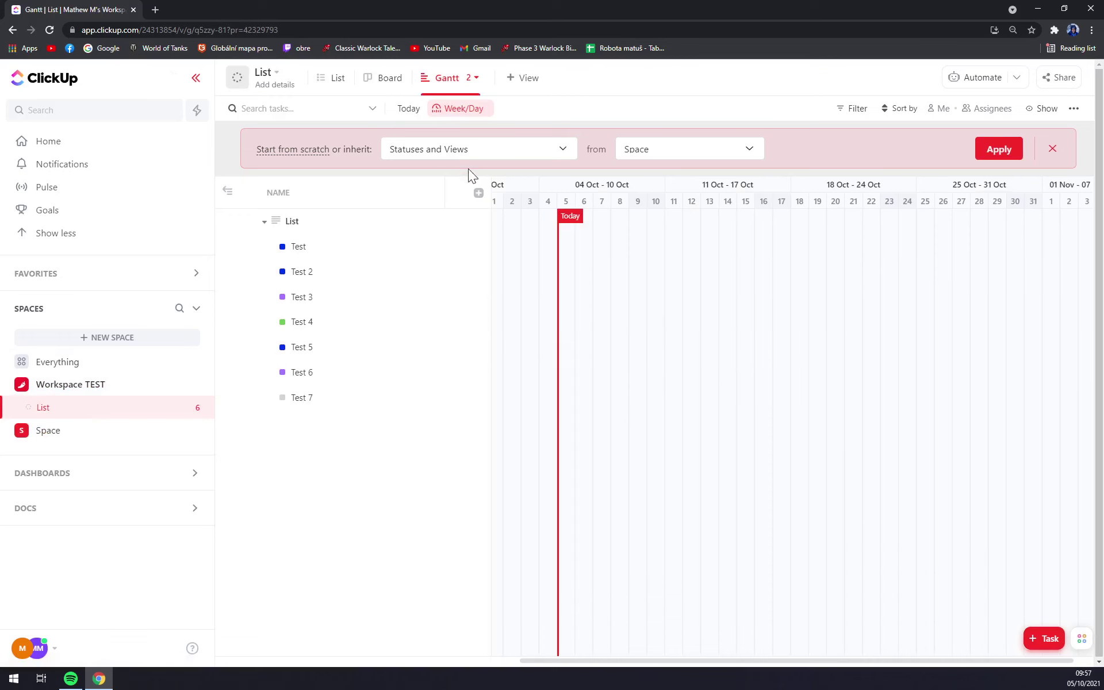
- Delete the first of the two Gantt views
{"action": "left_click", "coordinate": [351, 76]}
{"action": "left_click", "coordinate": [475, 77]}
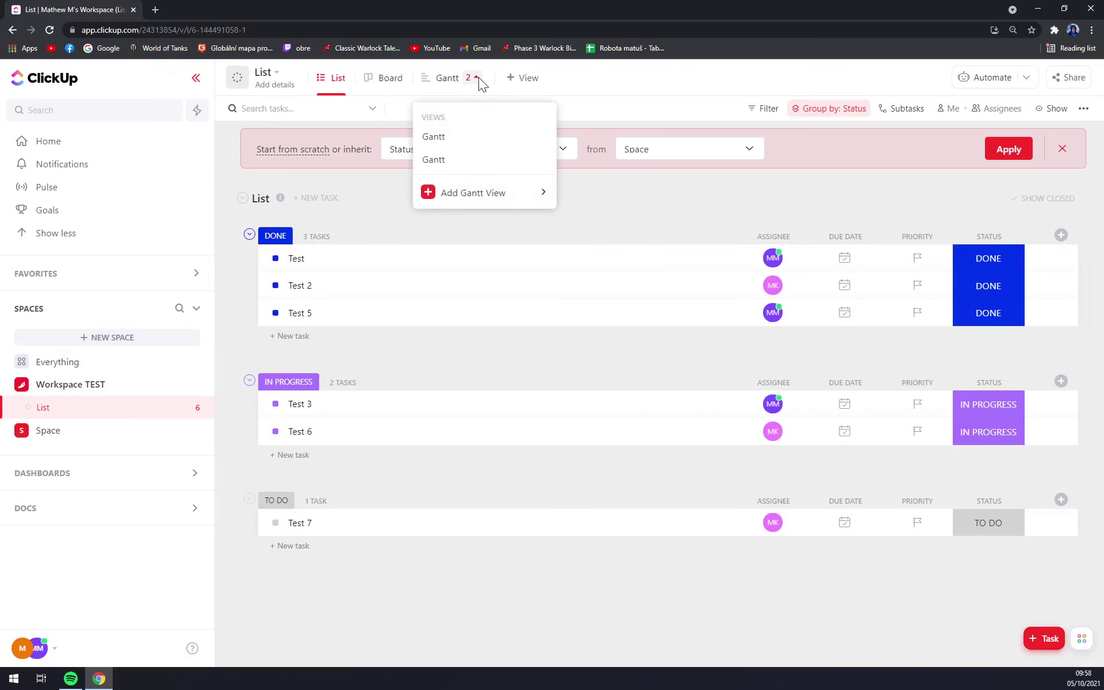
{"action": "left_click", "coordinate": [538, 137]}
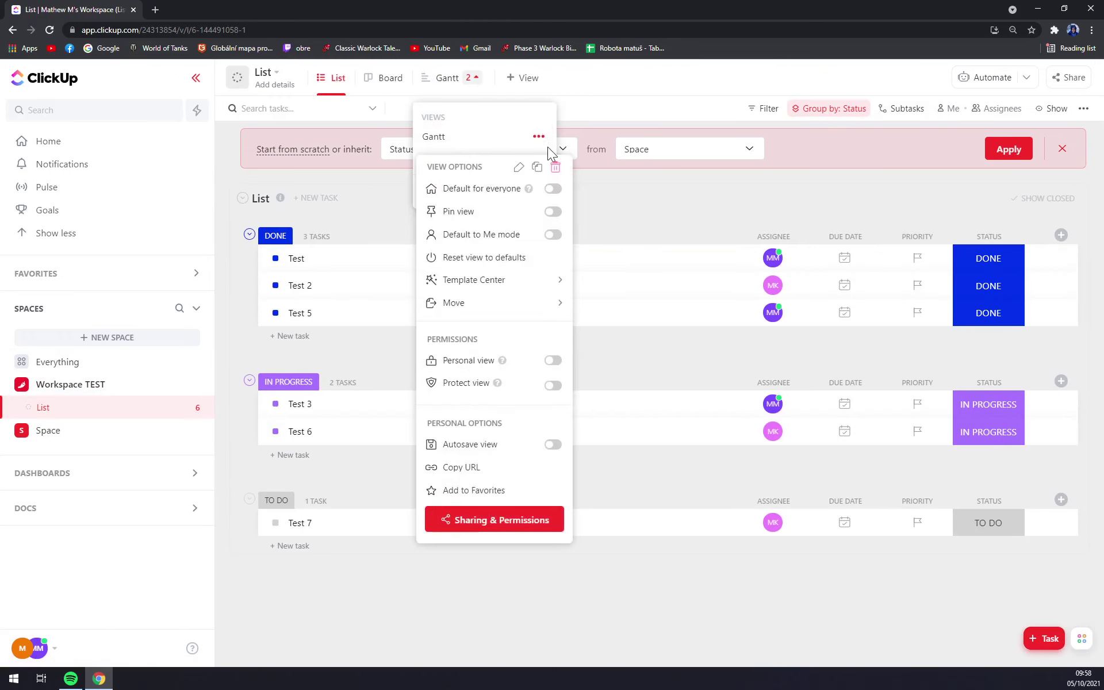
{"action": "left_click", "coordinate": [555, 168]}
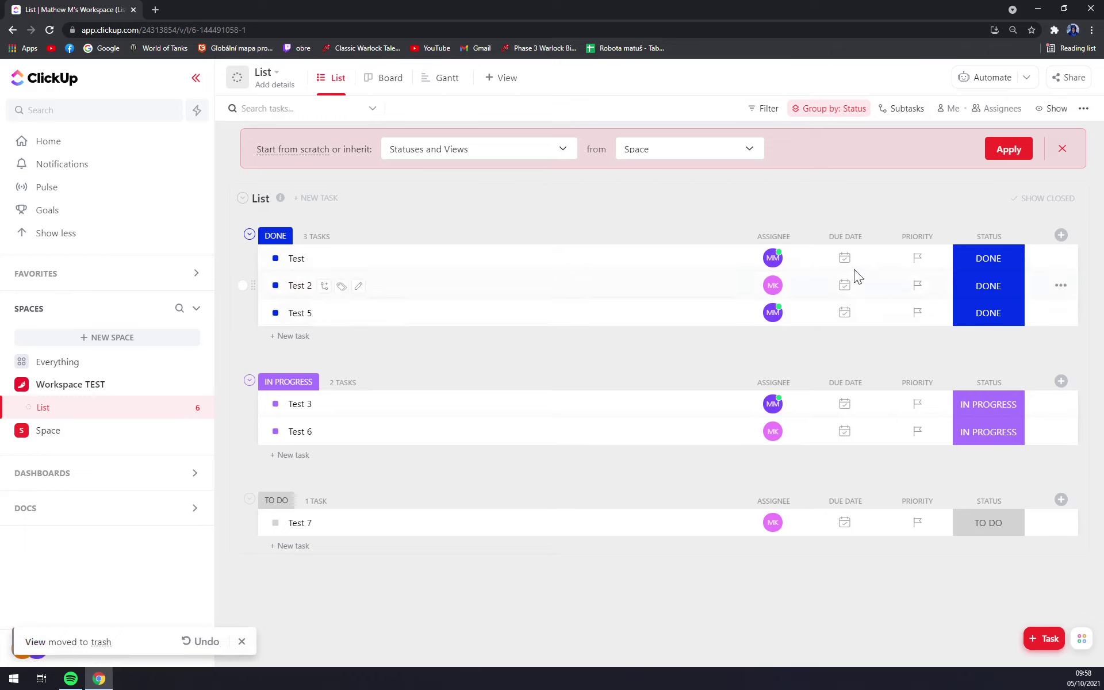
- Set due dates for Test (Oct 7), Test 2 (Oct 21) and Test 5 (Oct 14)
{"action": "left_click", "coordinate": [843, 258]}
{"action": "left_click", "coordinate": [895, 182]}
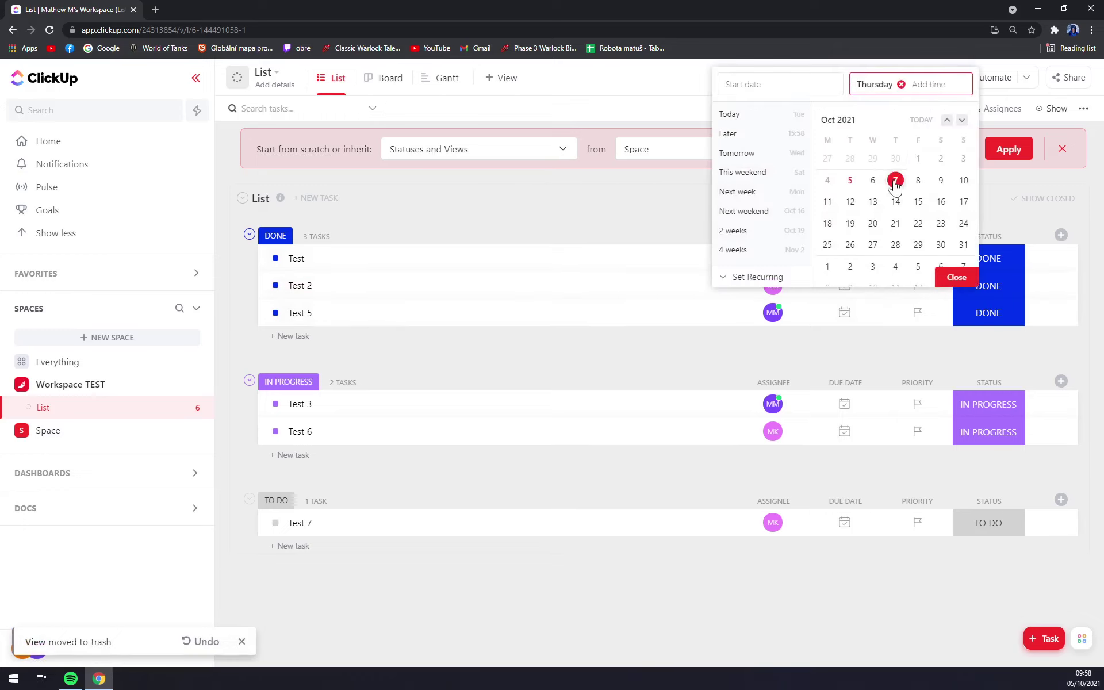
{"action": "left_click", "coordinate": [956, 277]}
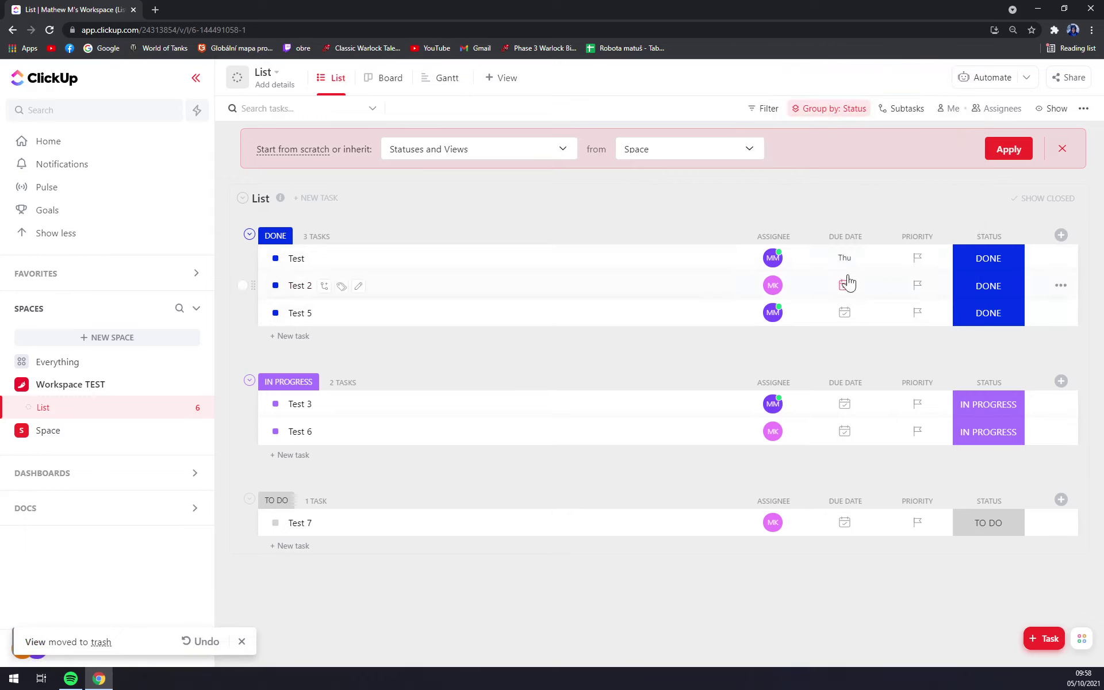
{"action": "left_click", "coordinate": [845, 285]}
{"action": "left_click", "coordinate": [892, 225]}
{"action": "left_click", "coordinate": [955, 278]}
{"action": "left_click", "coordinate": [844, 312]}
{"action": "left_click", "coordinate": [895, 208]}
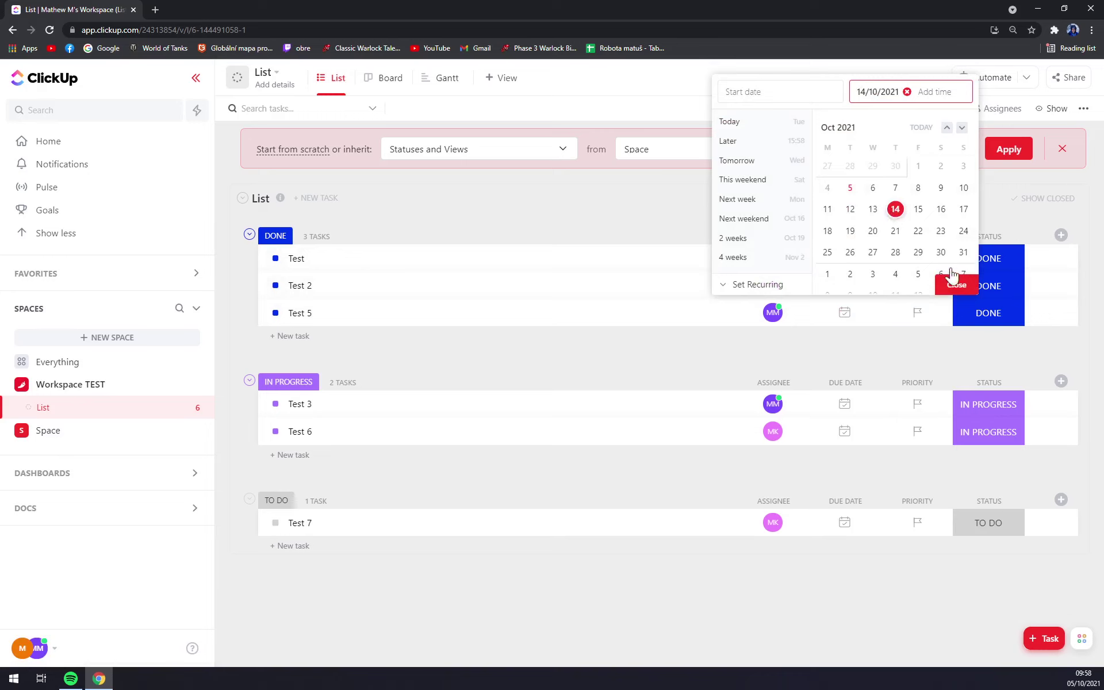
{"action": "left_click", "coordinate": [956, 285]}
- Set due dates for Test 3 (Nov 6), Test 6 (Oct 7) and Test 7 (Oct 8)
{"action": "left_click", "coordinate": [844, 404]}
{"action": "left_click", "coordinate": [872, 280]}
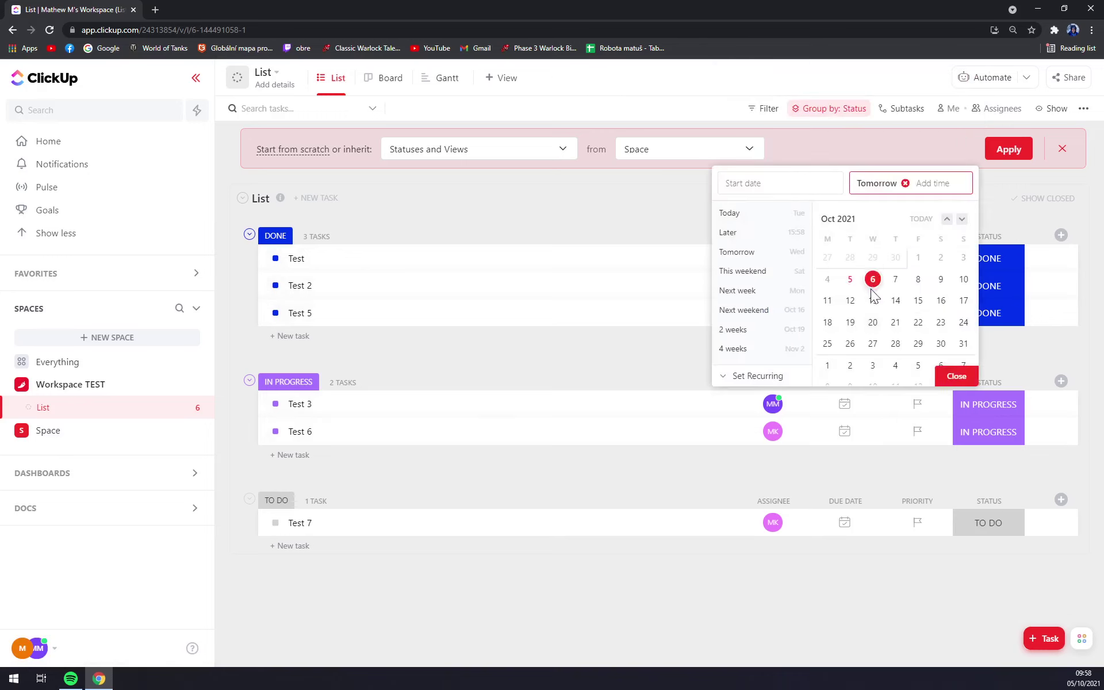
{"action": "left_click", "coordinate": [951, 382]}
{"action": "left_click", "coordinate": [871, 431]}
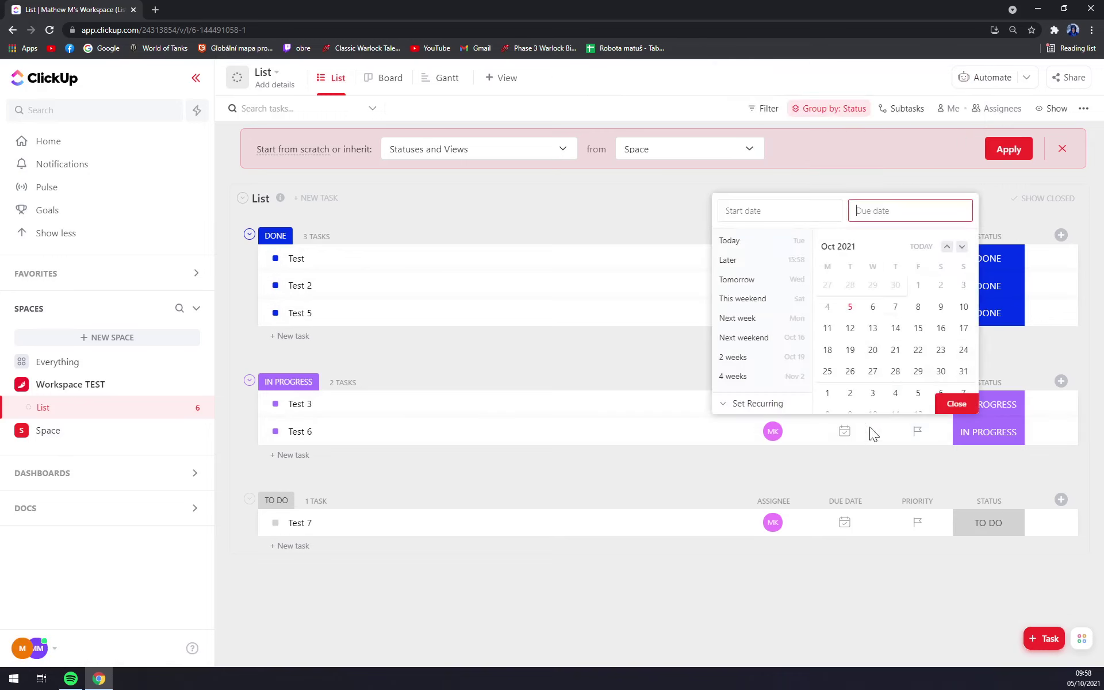
{"action": "left_click", "coordinate": [895, 306]}
{"action": "left_click", "coordinate": [952, 403]}
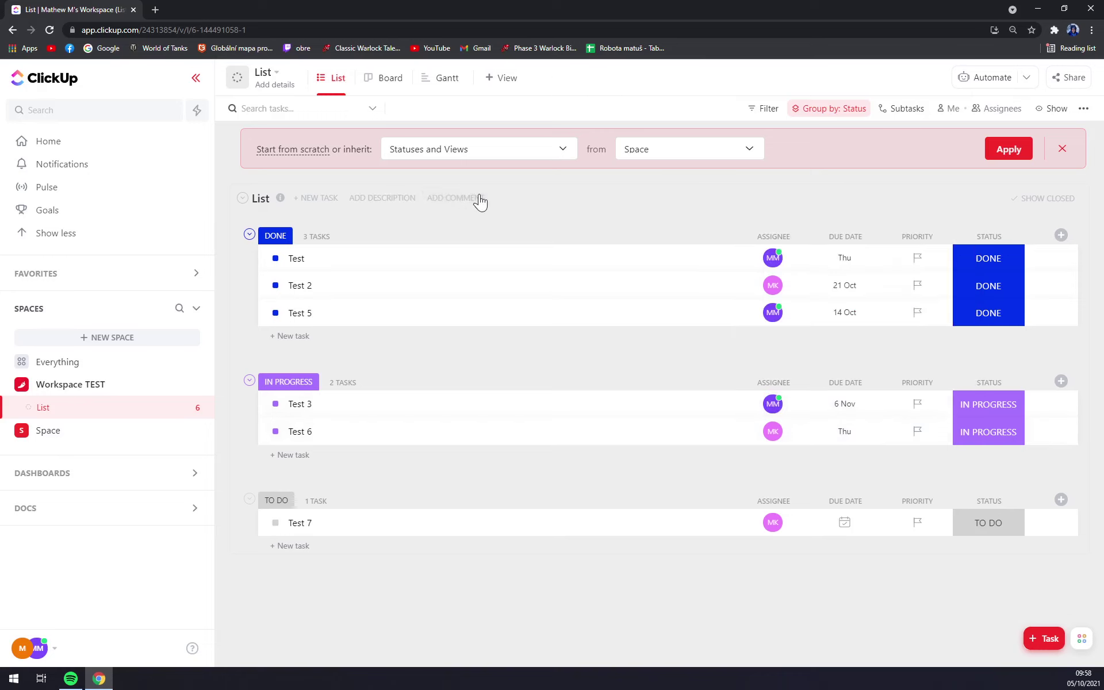
{"action": "left_click", "coordinate": [844, 522]}
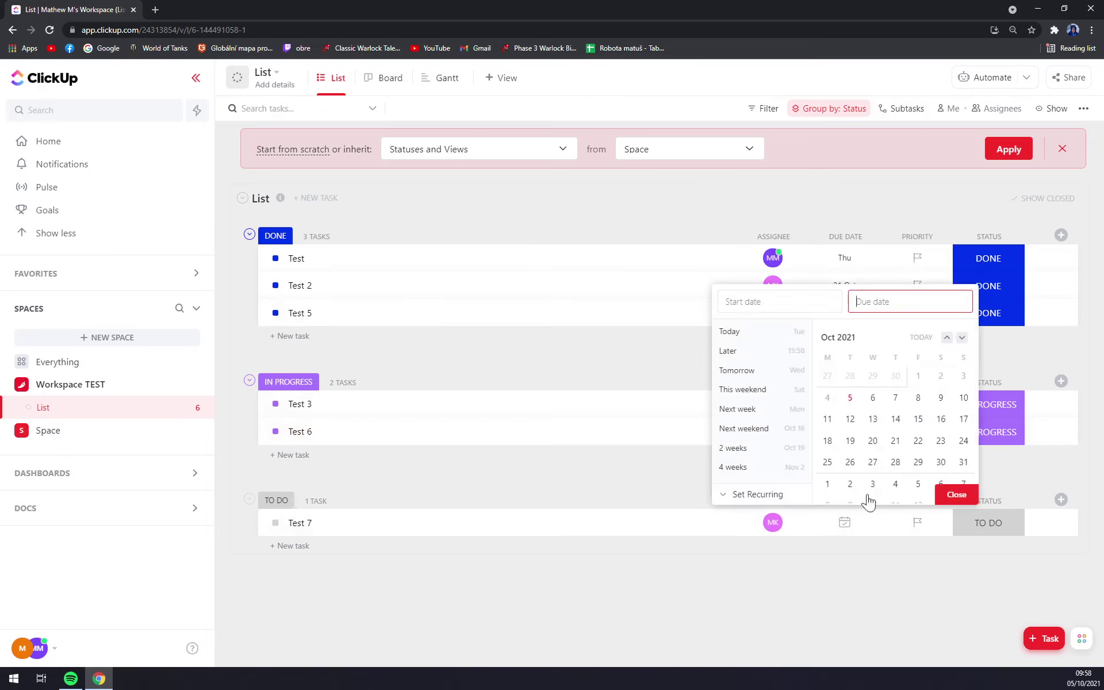
{"action": "left_click", "coordinate": [916, 398]}
{"action": "left_click", "coordinate": [954, 494]}
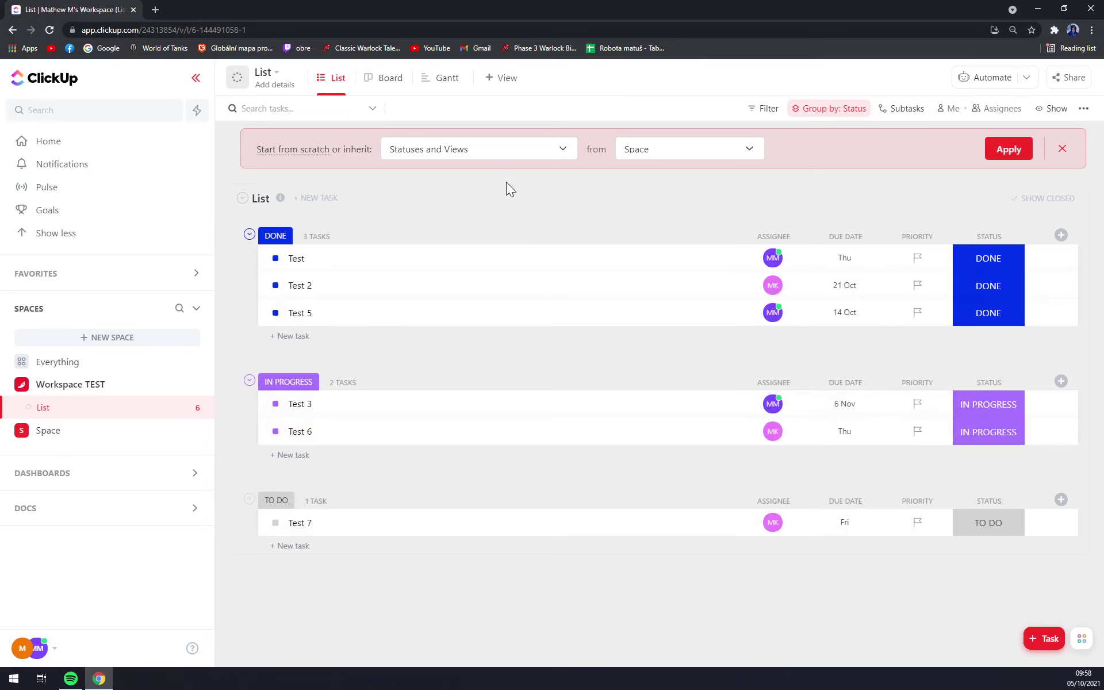
- Add a Gantt view of the List, shrink Test to a 7 Oct single-day bar, and inspect Test 2
{"action": "left_click", "coordinate": [504, 78]}
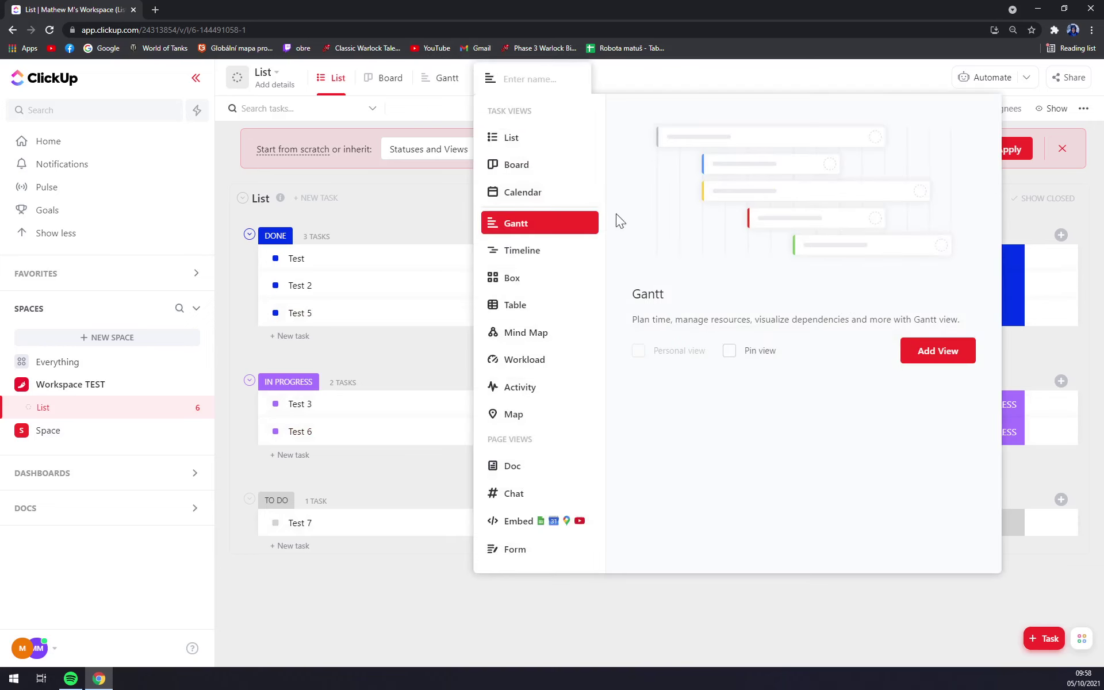
{"action": "left_click", "coordinate": [938, 358]}
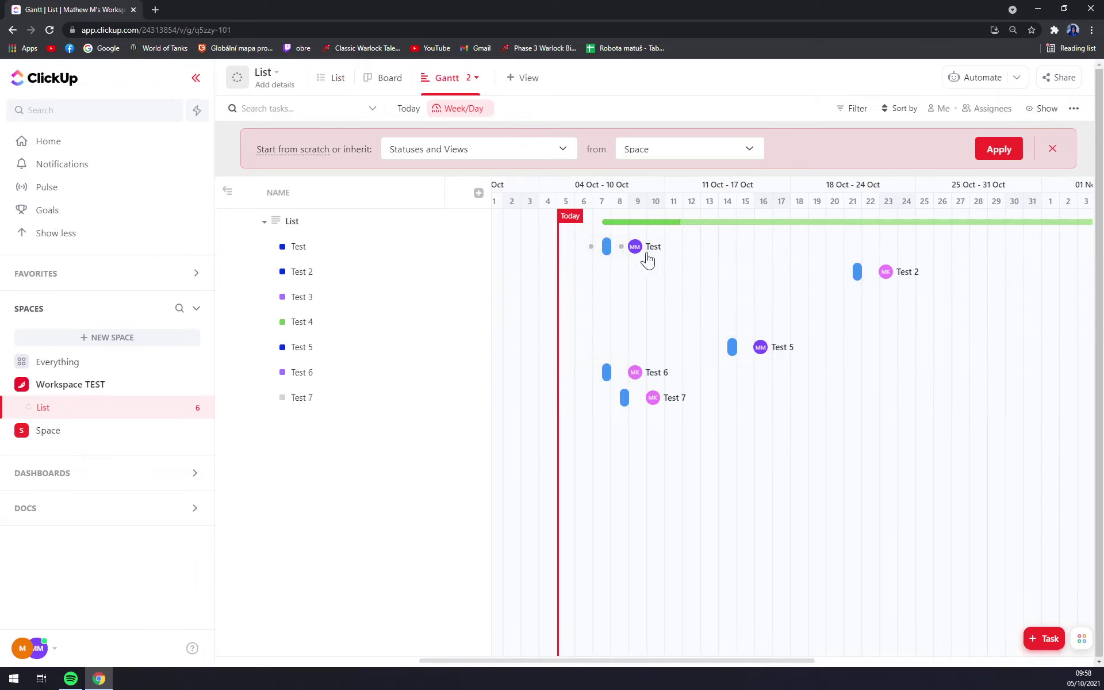
{"action": "mouse_move", "coordinate": [638, 251]}
{"action": "left_click_drag", "start_coordinate": [610, 246], "coordinate": [602, 246]}
{"action": "left_click", "coordinate": [918, 278]}
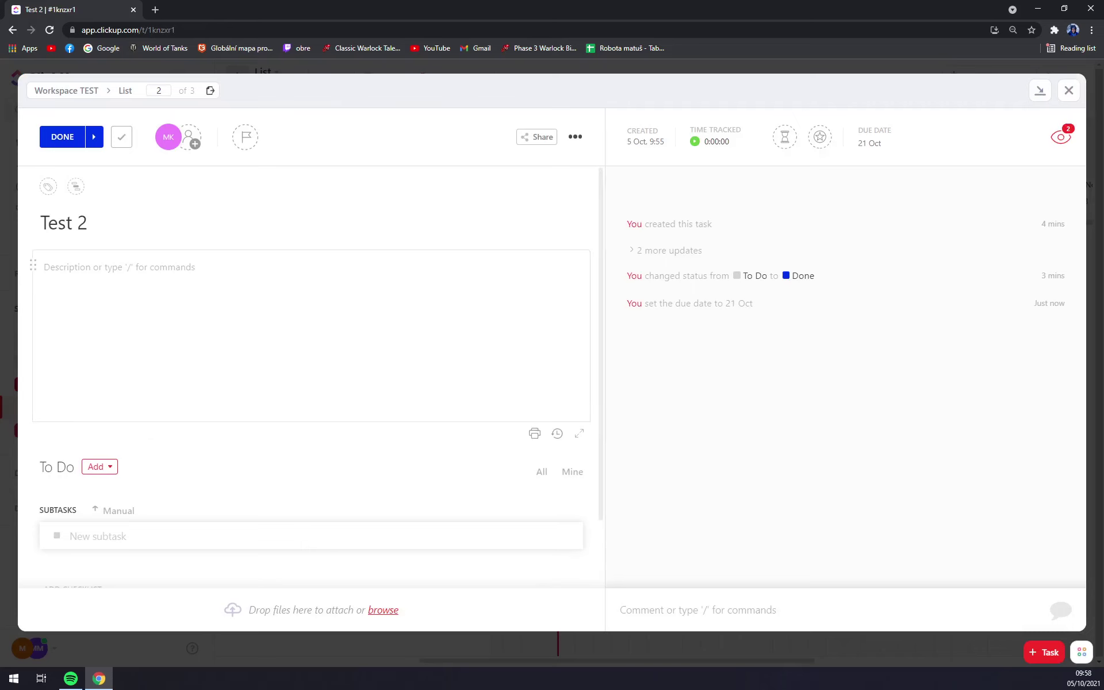
{"action": "left_click", "coordinate": [1068, 91]}
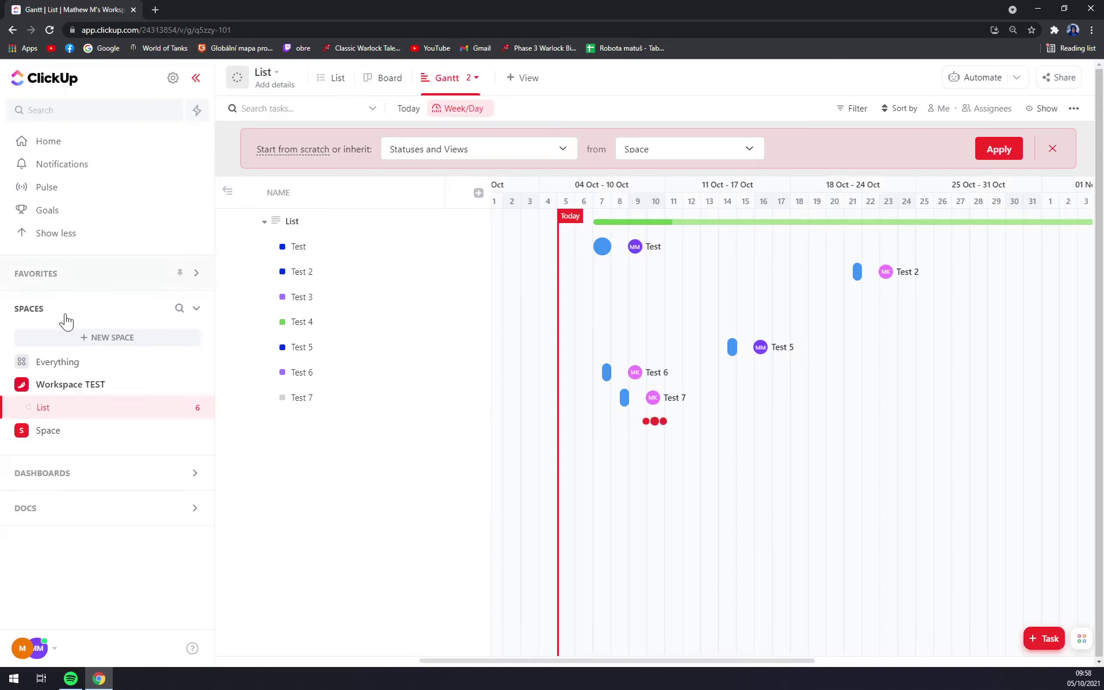